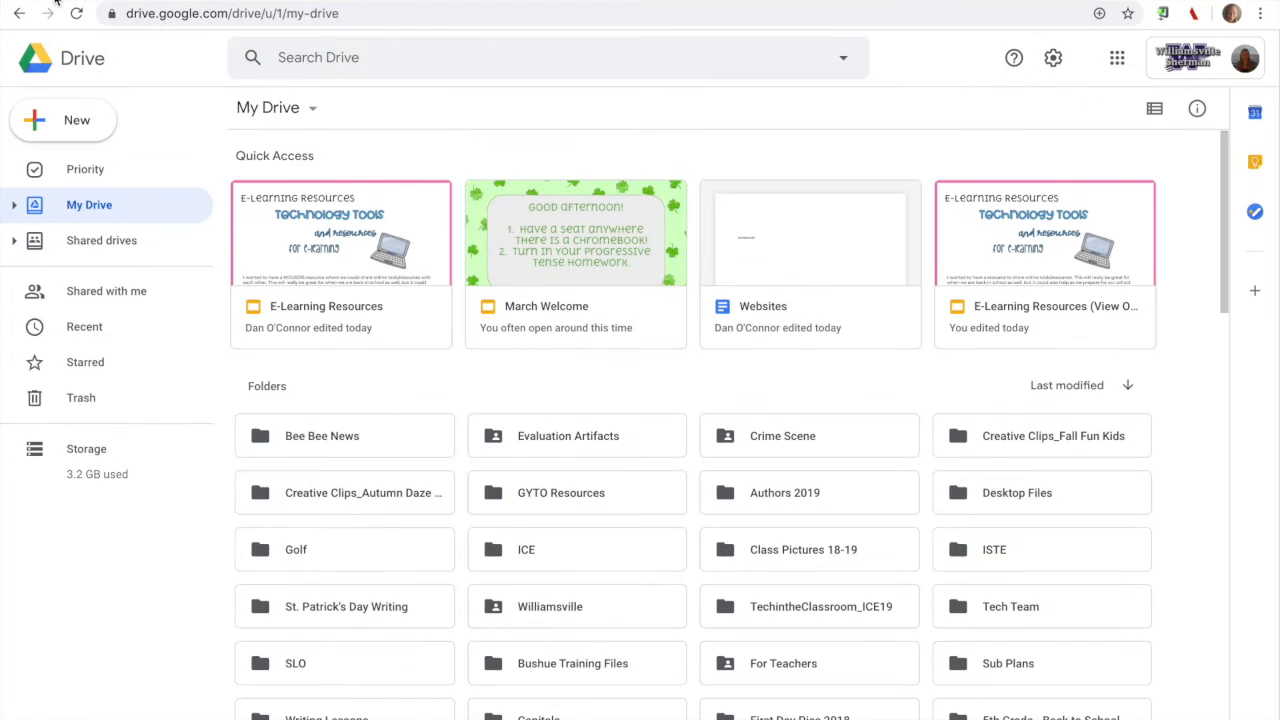
Create a new blank Google Form from My Drive.
click(75, 128)
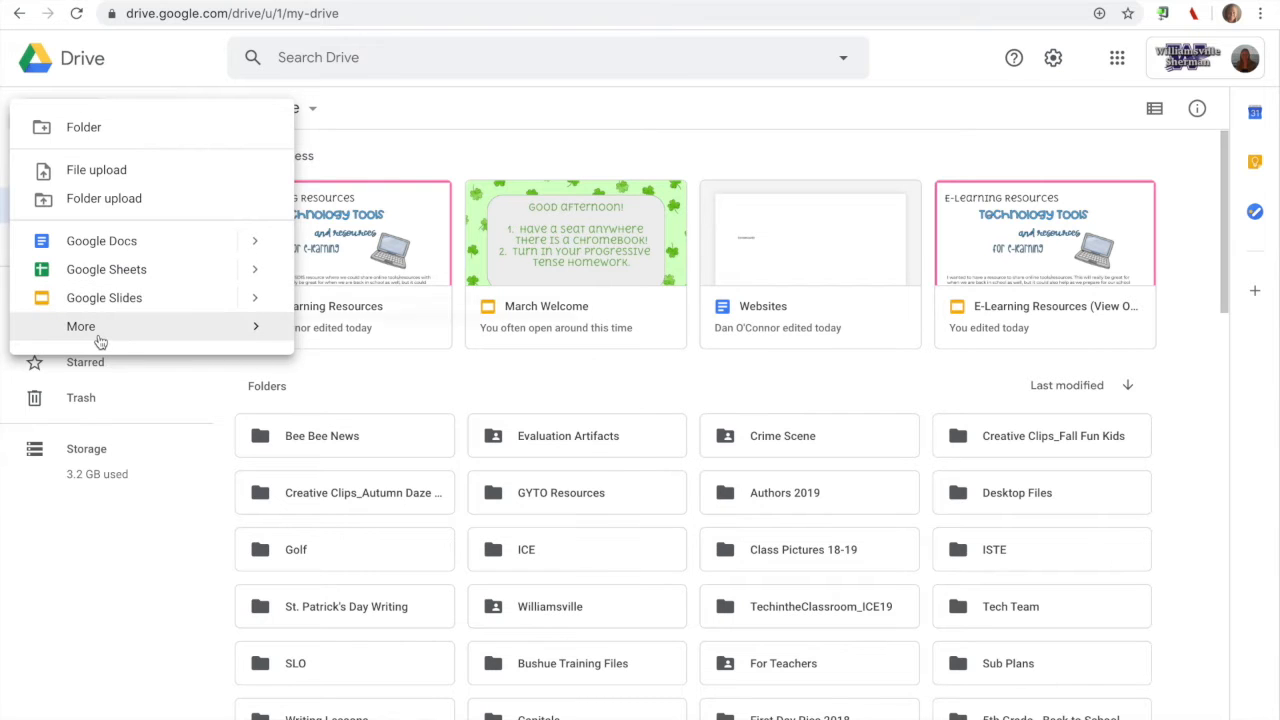
mouse_move(100, 340)
click(366, 352)
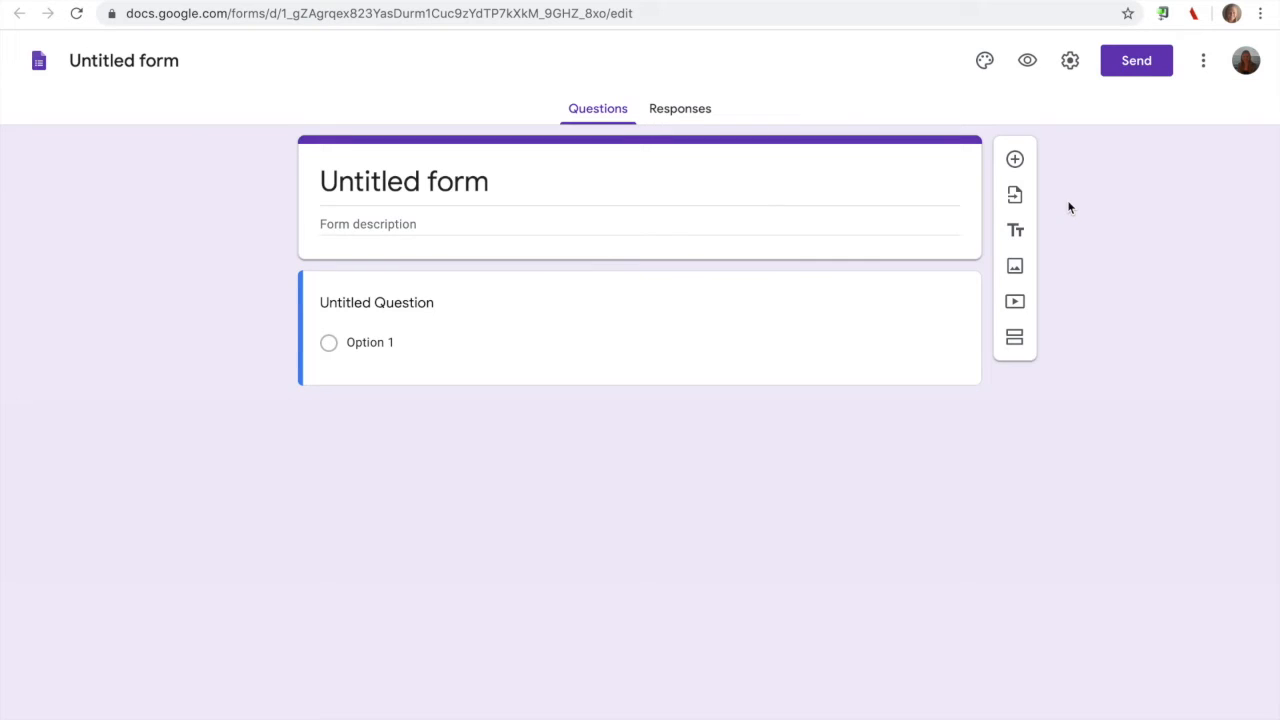
Turn the form into a quiz in its settings, keeping the default quiz options, and save.
click(1070, 60)
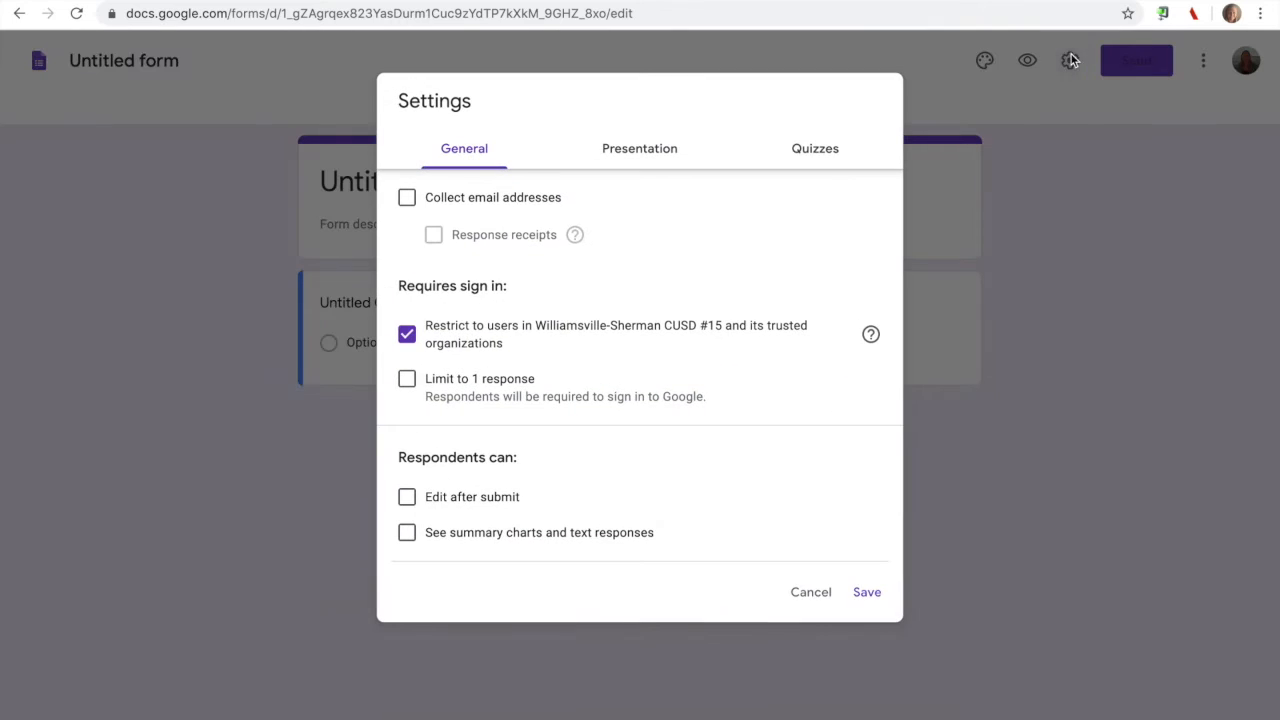
click(810, 158)
click(412, 200)
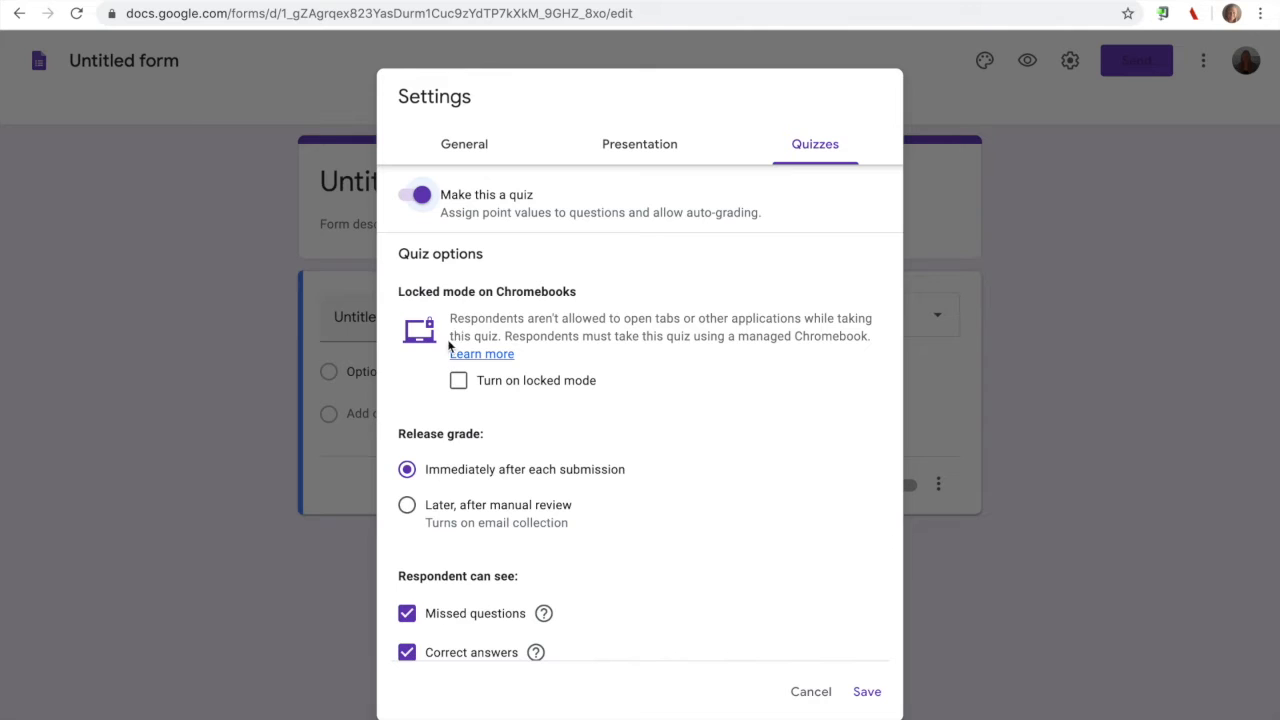
scroll(443, 422, down, 2)
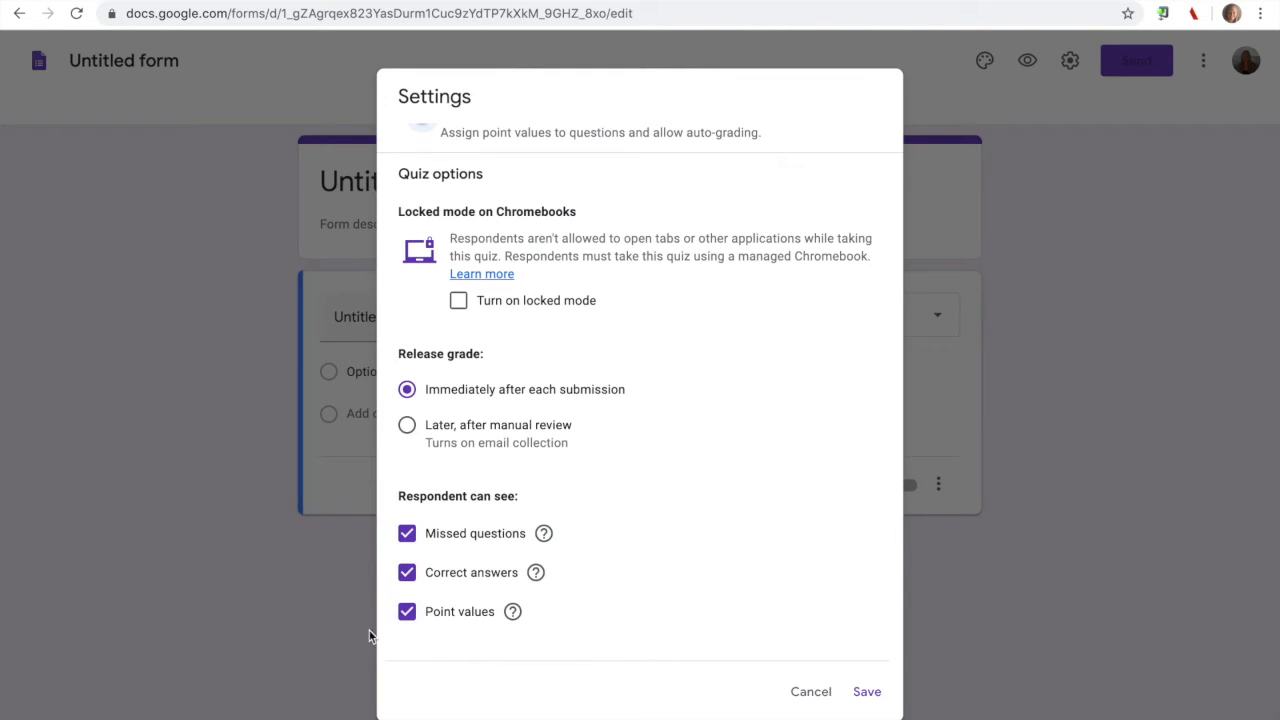
click(866, 694)
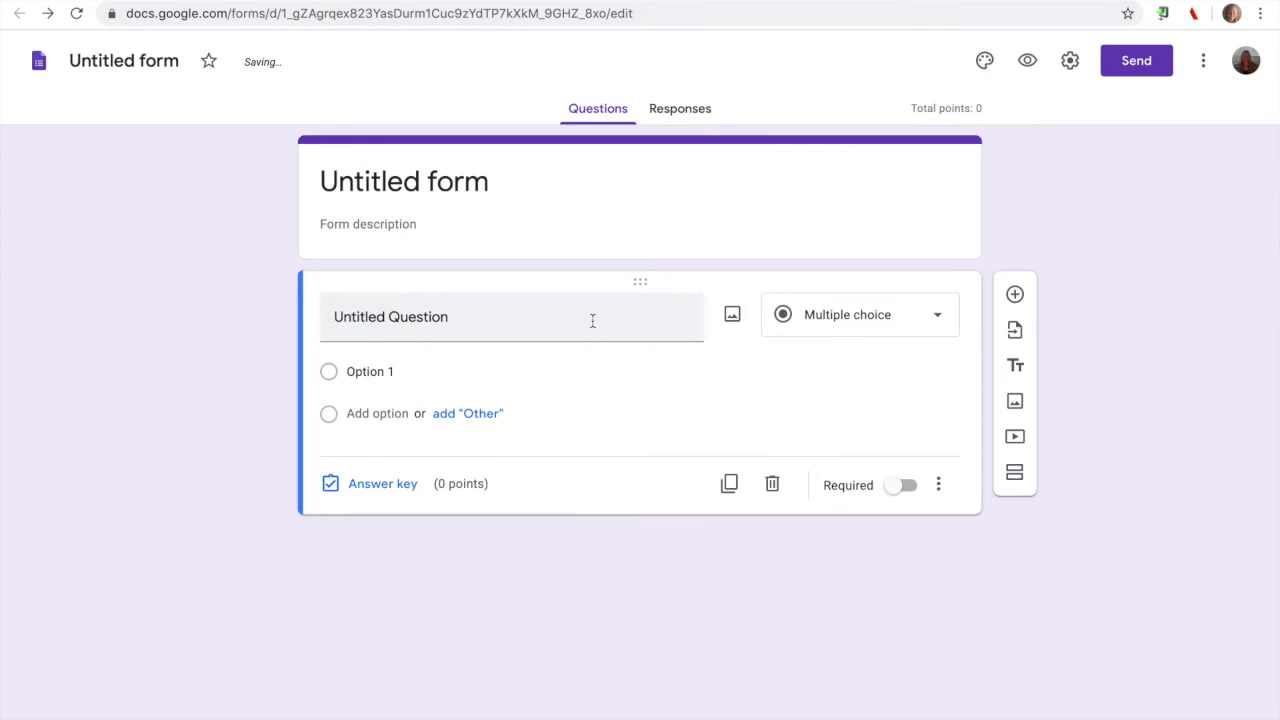
Title the form "Sample Quiz".
click(438, 186)
text(Sam)
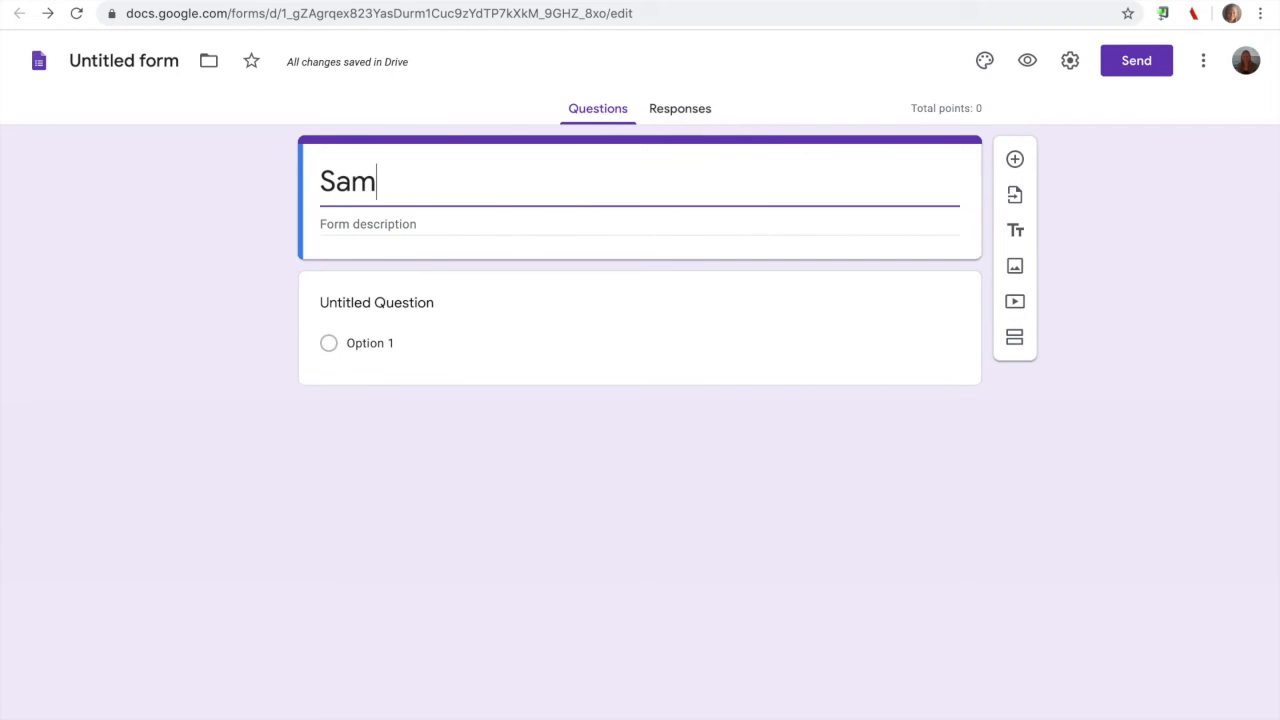
text(ple Quiz)
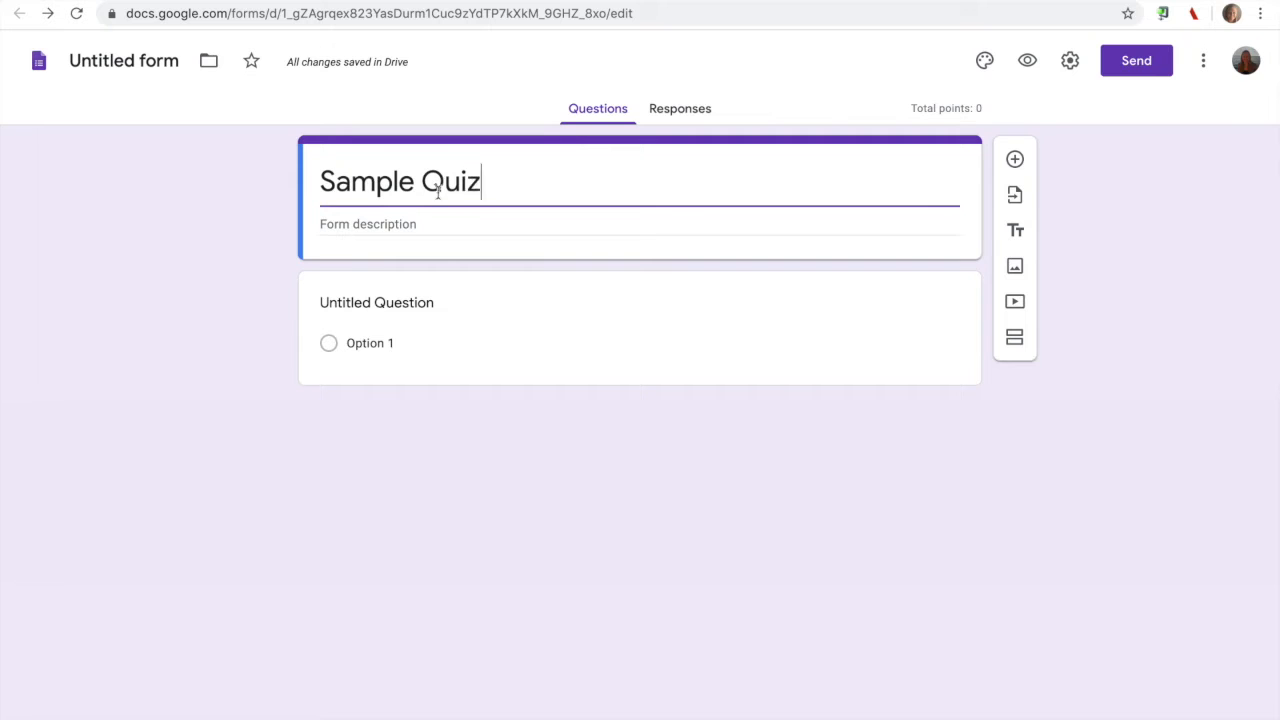
Enter "What is the correct answer?" as the first question and set its type to Multiple choice.
click(397, 292)
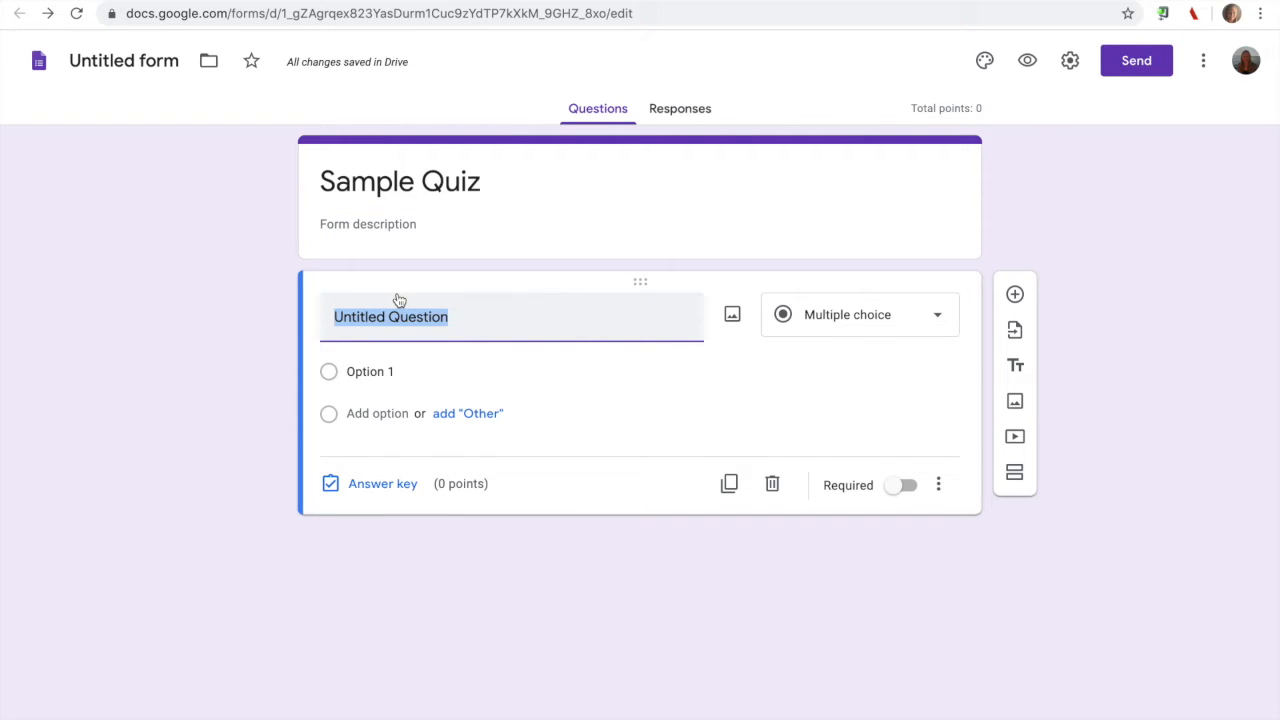
text(W)
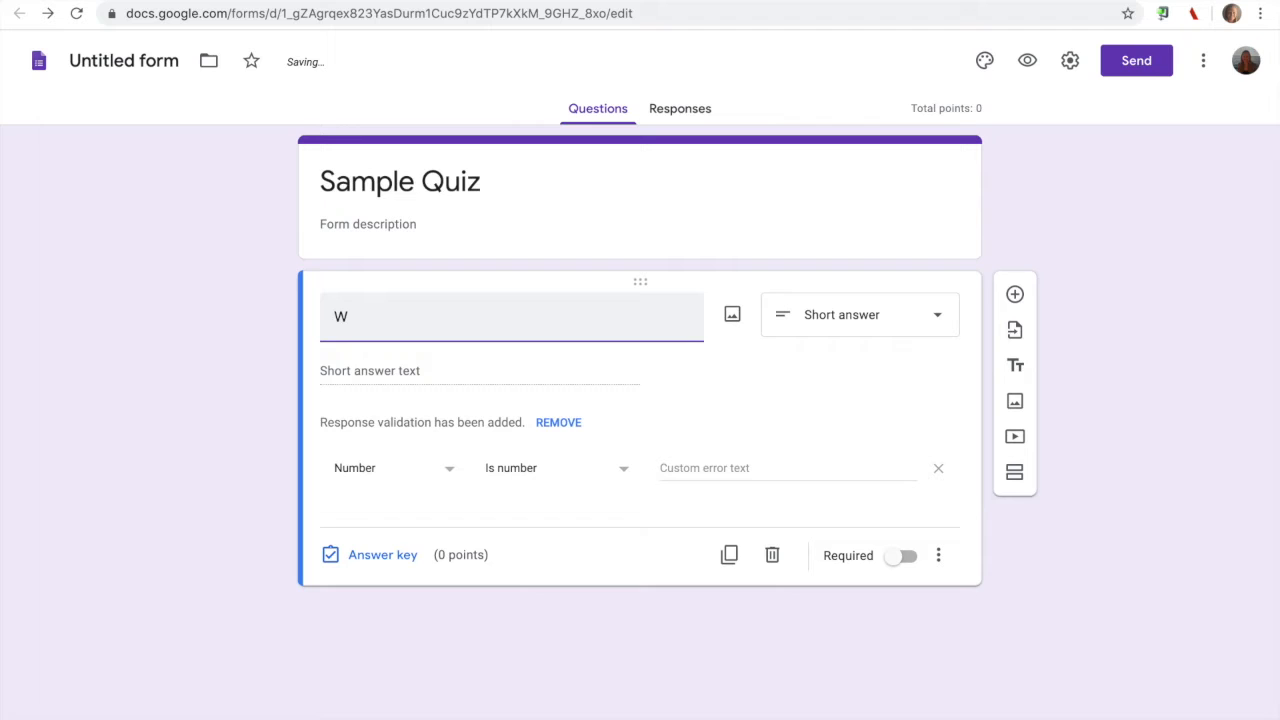
text(hat is the correct answer?)
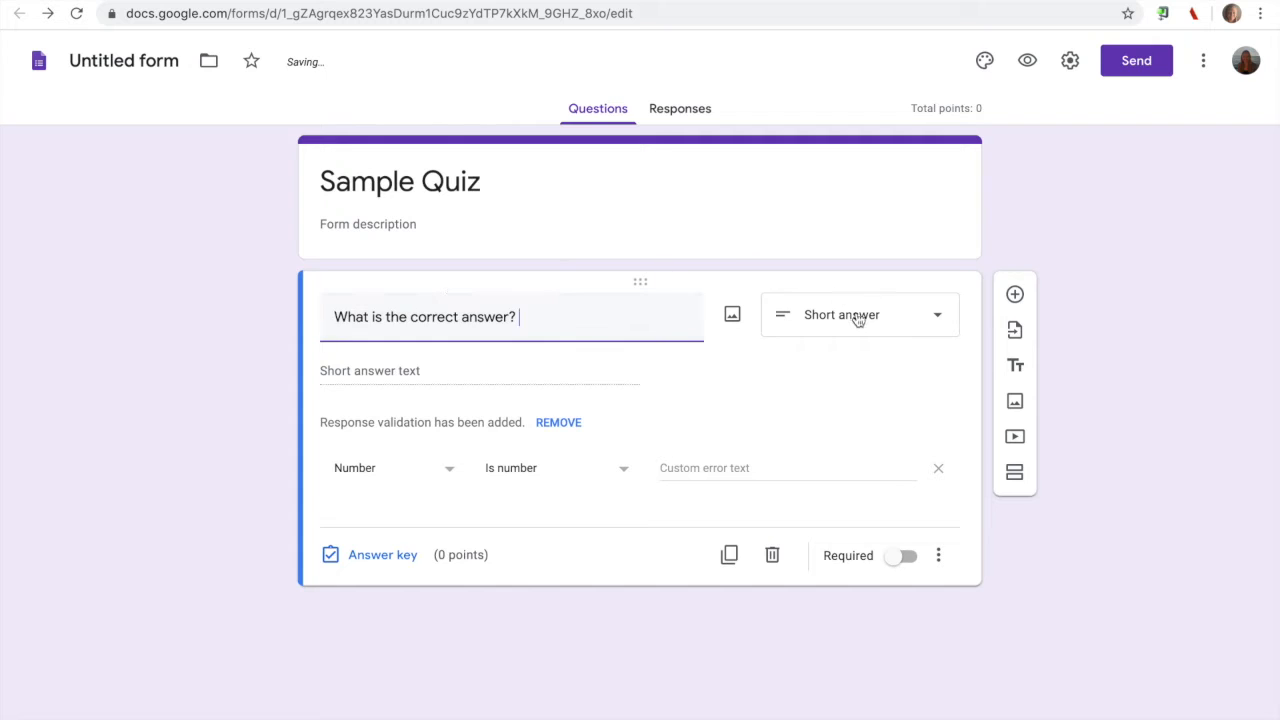
click(858, 318)
click(857, 323)
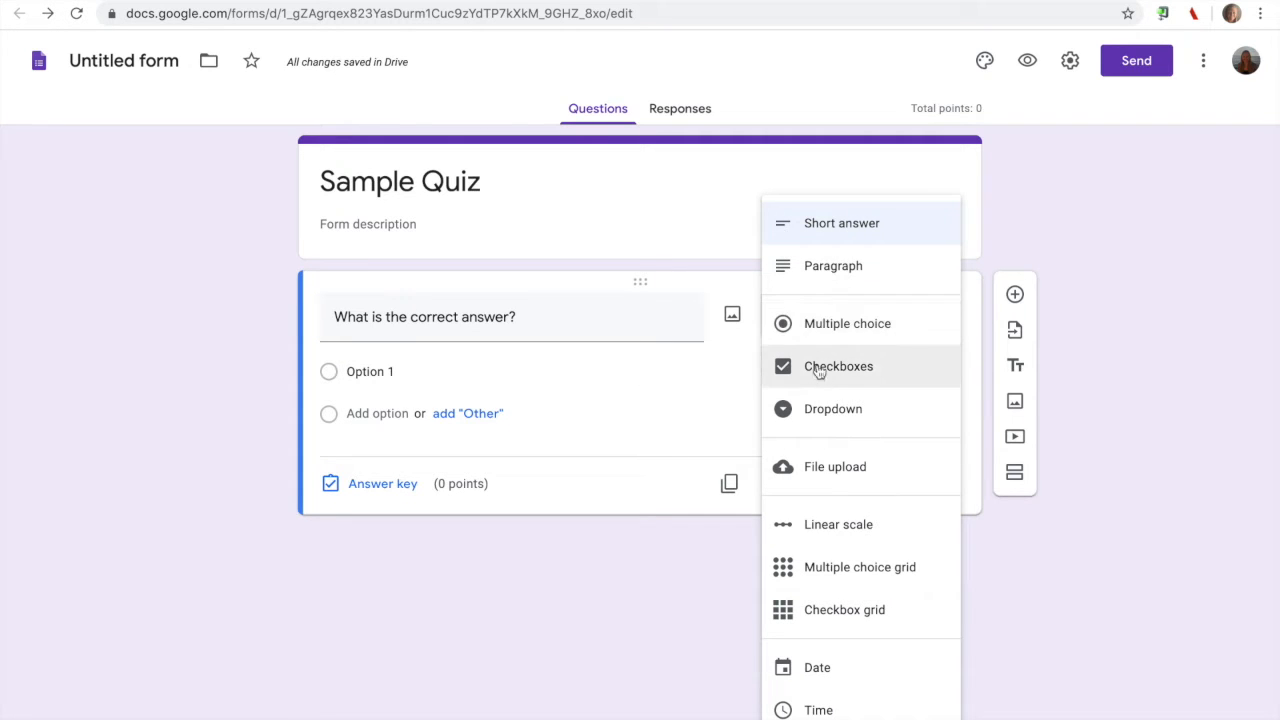
click(811, 325)
Enter A, B, C and D as the four answer options of the question.
click(394, 371)
triple_click(394, 371)
text(A)
key(Return)
text(B)
key(Return)
text(C)
key(Return)
text(D)
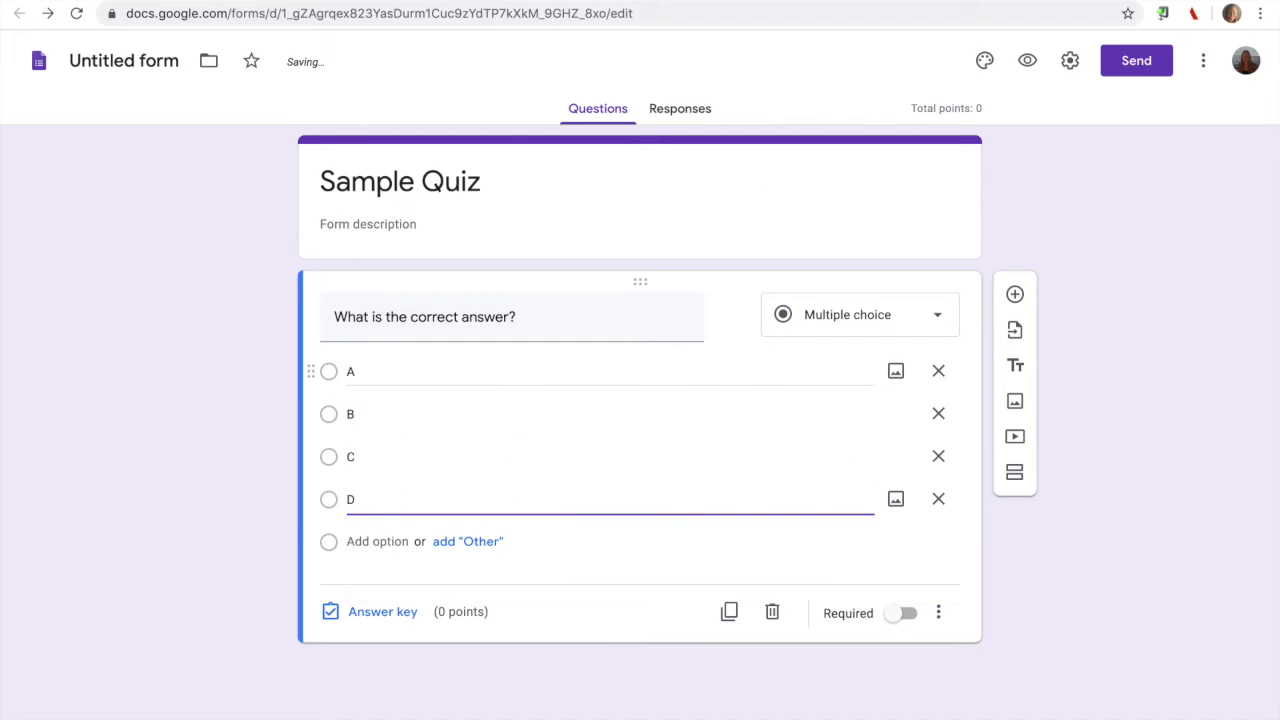
Set the question's answer key to D only, worth 1 point.
click(386, 620)
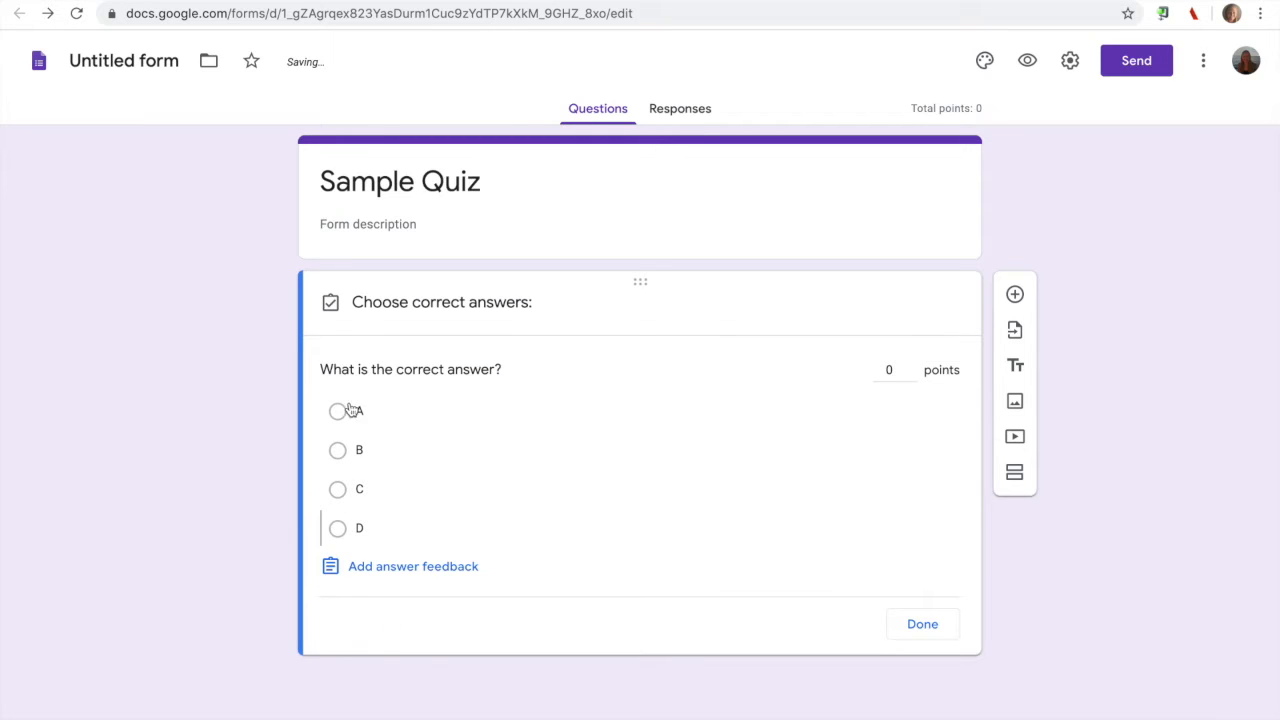
click(338, 529)
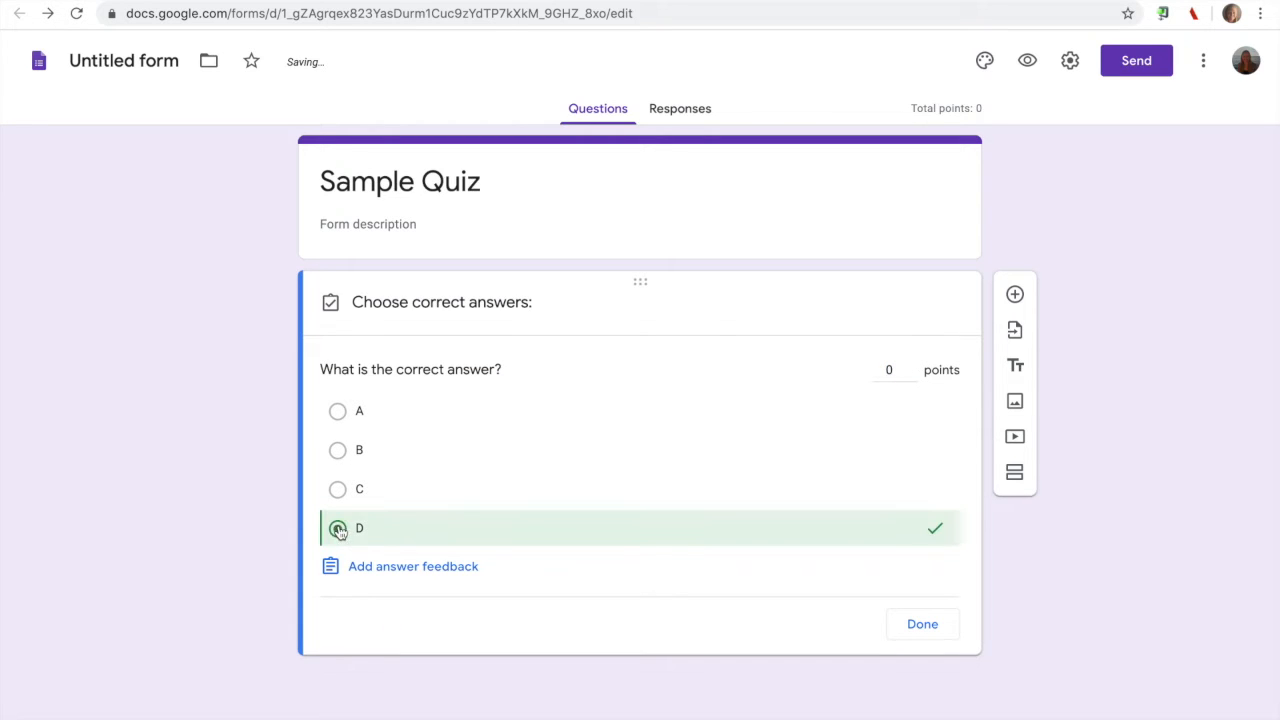
click(338, 451)
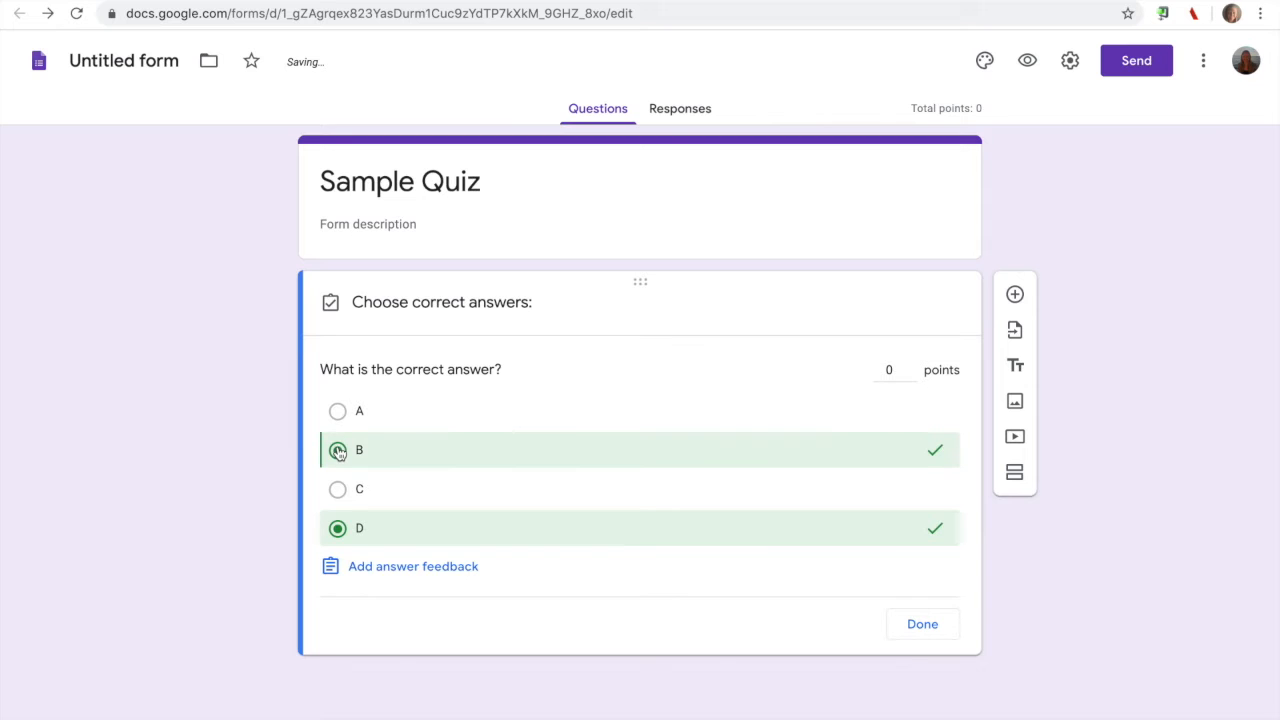
click(338, 451)
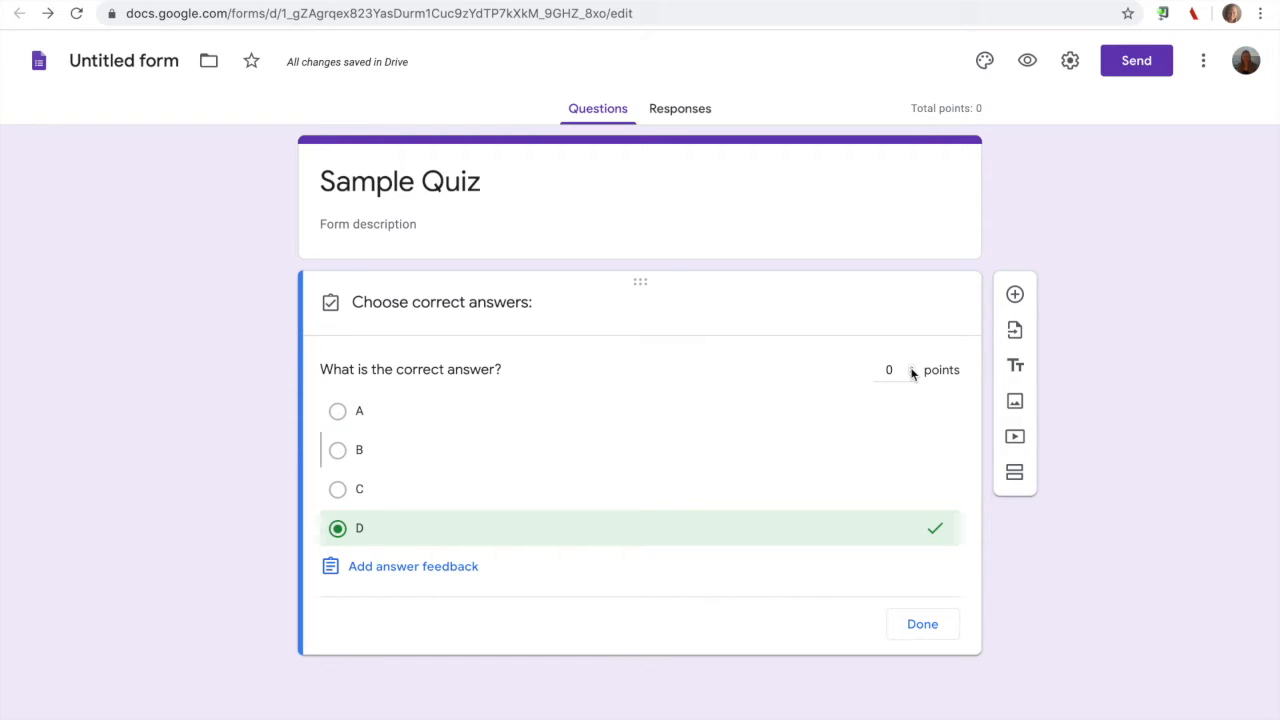
click(911, 369)
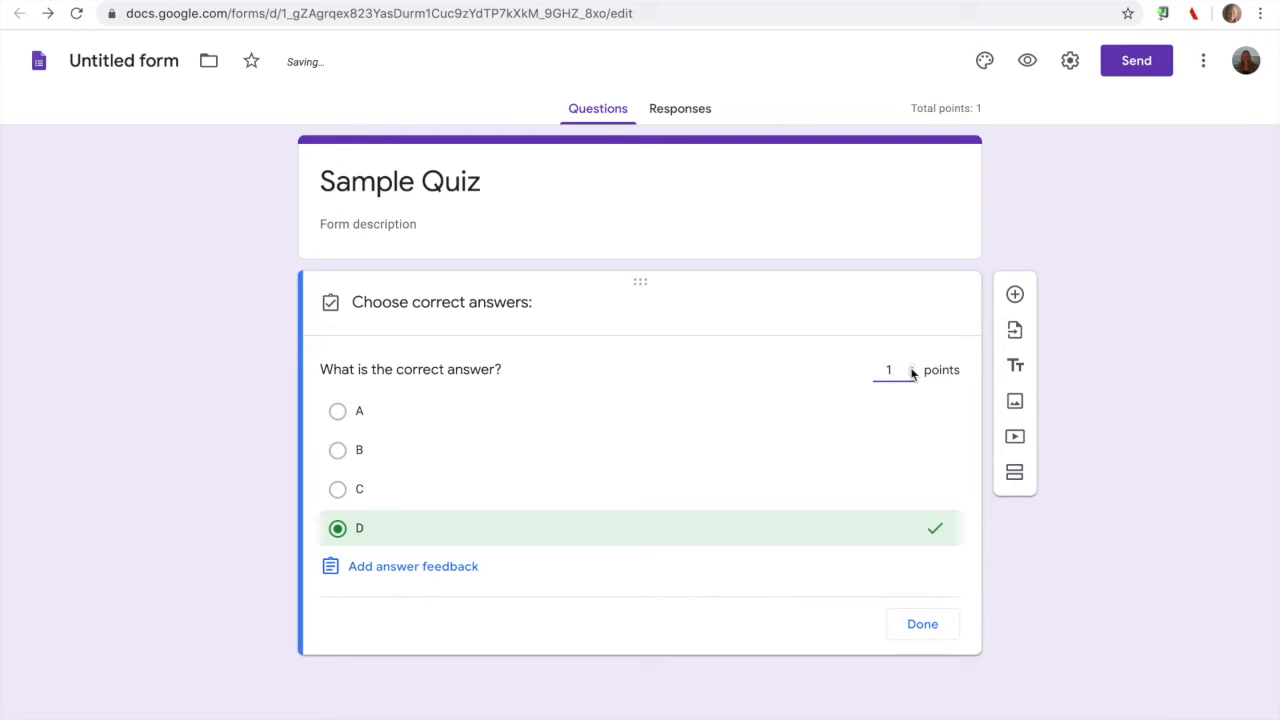
click(914, 625)
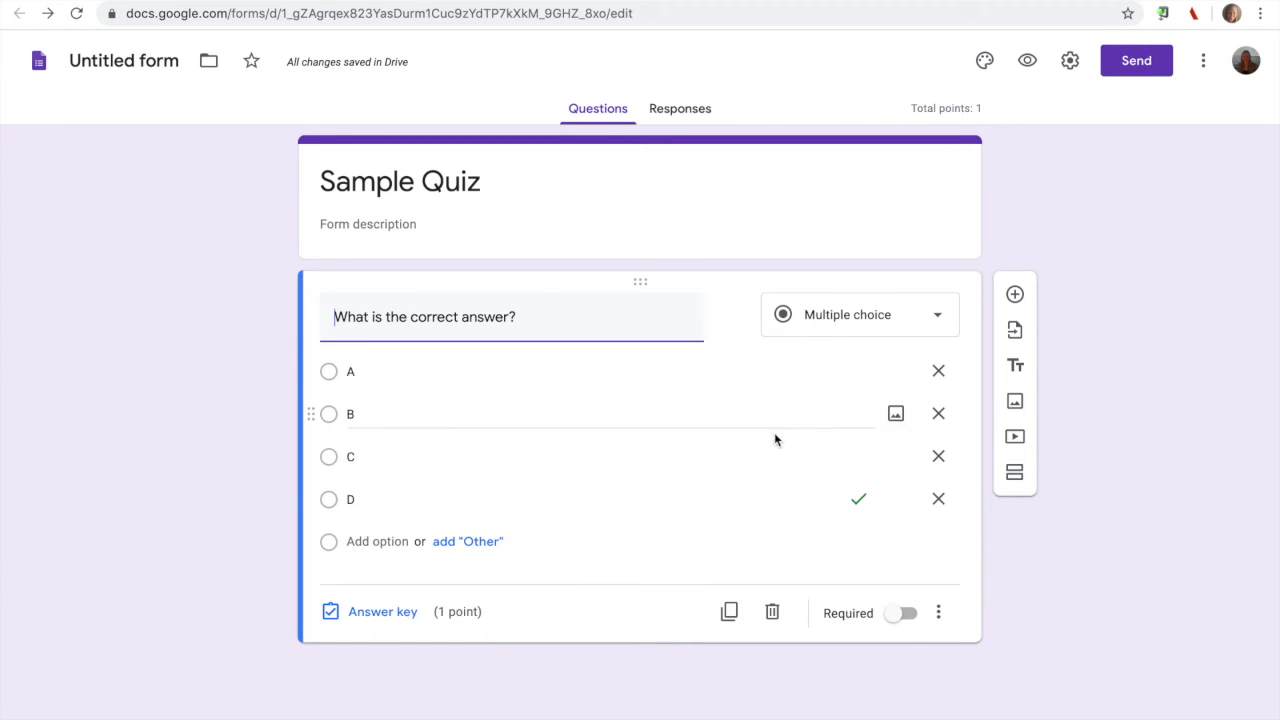
Duplicate the multiple choice question and change the copy's type to Short answer.
click(729, 613)
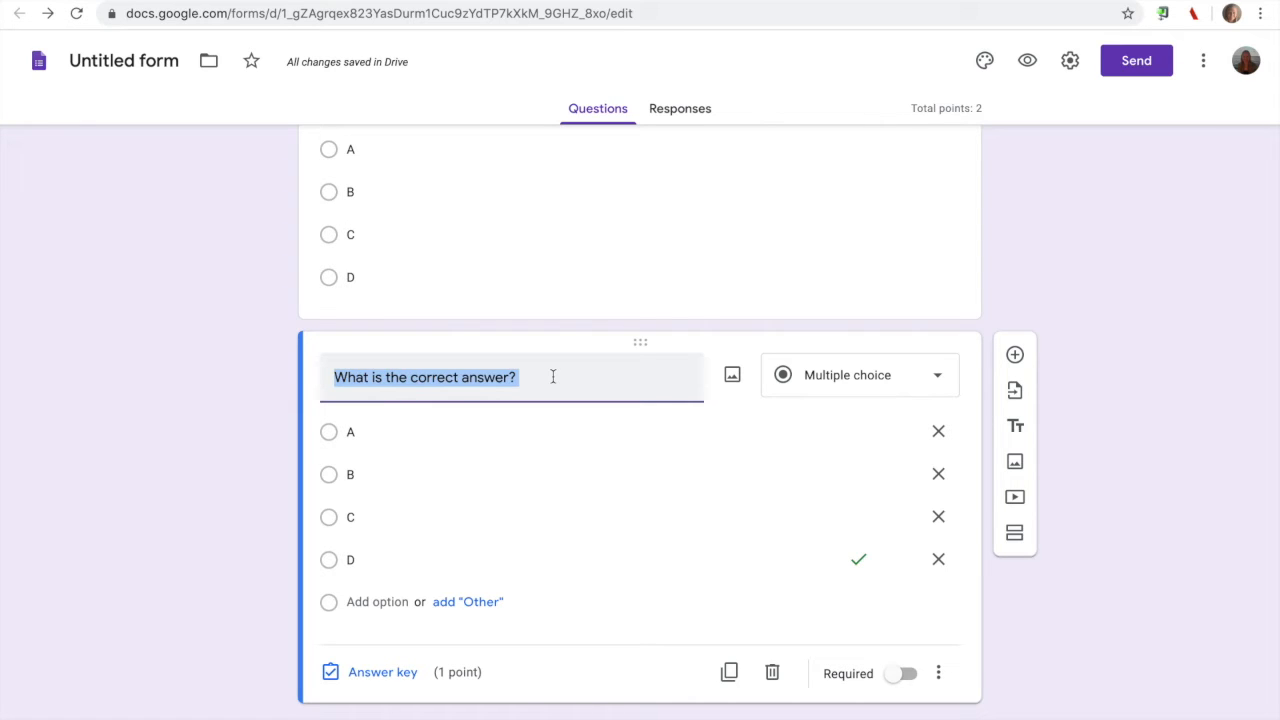
click(826, 375)
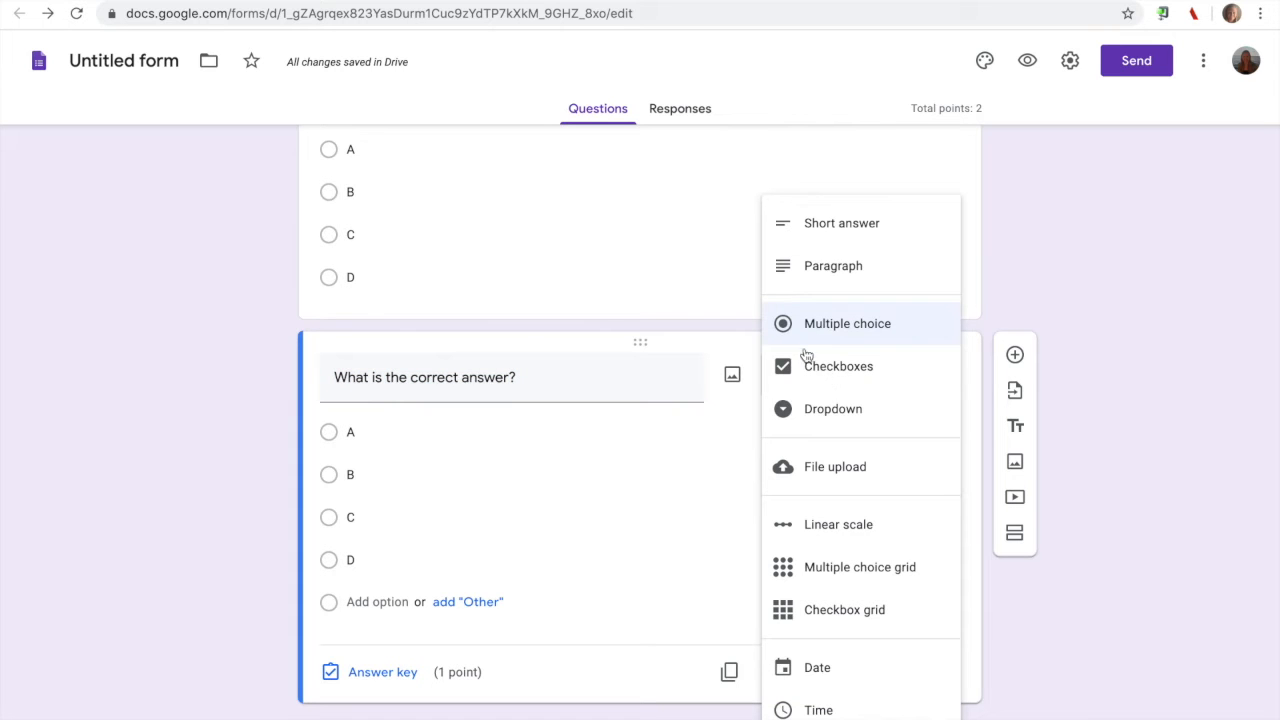
click(820, 223)
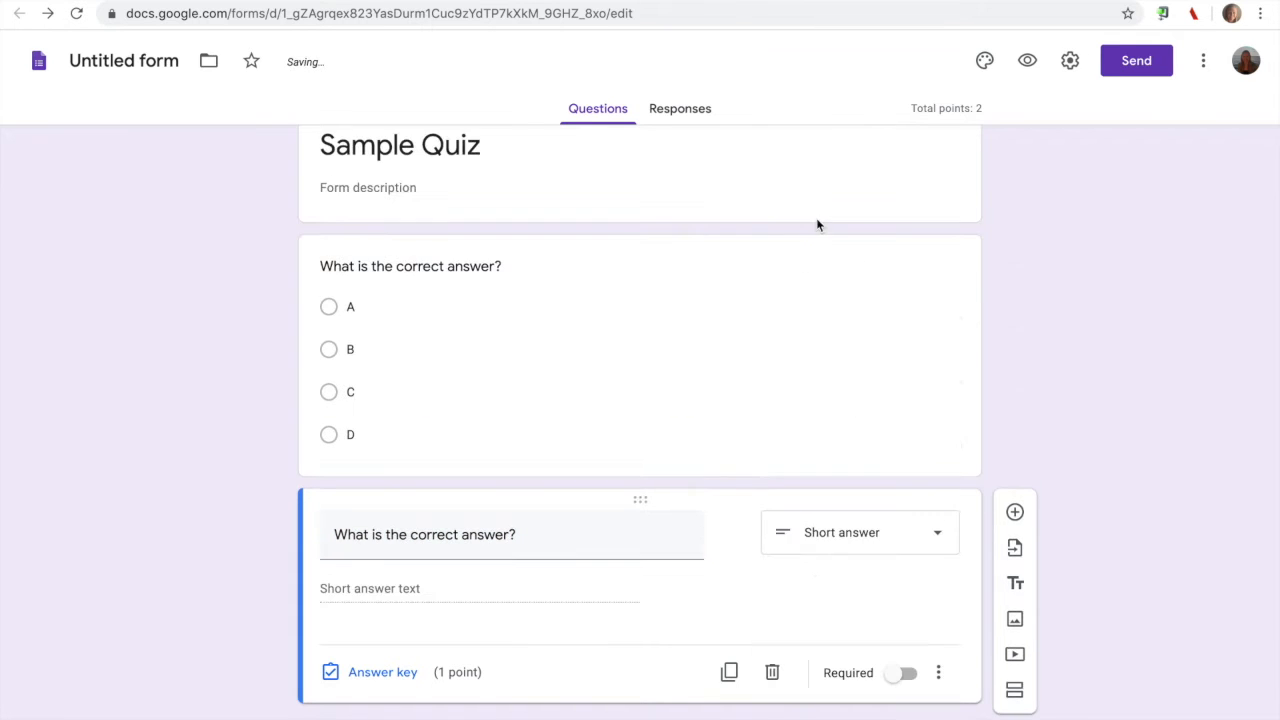
List "Answer", "answer" and "anser" as correct answers for the short answer question and mark all other answers incorrect.
click(378, 673)
click(362, 531)
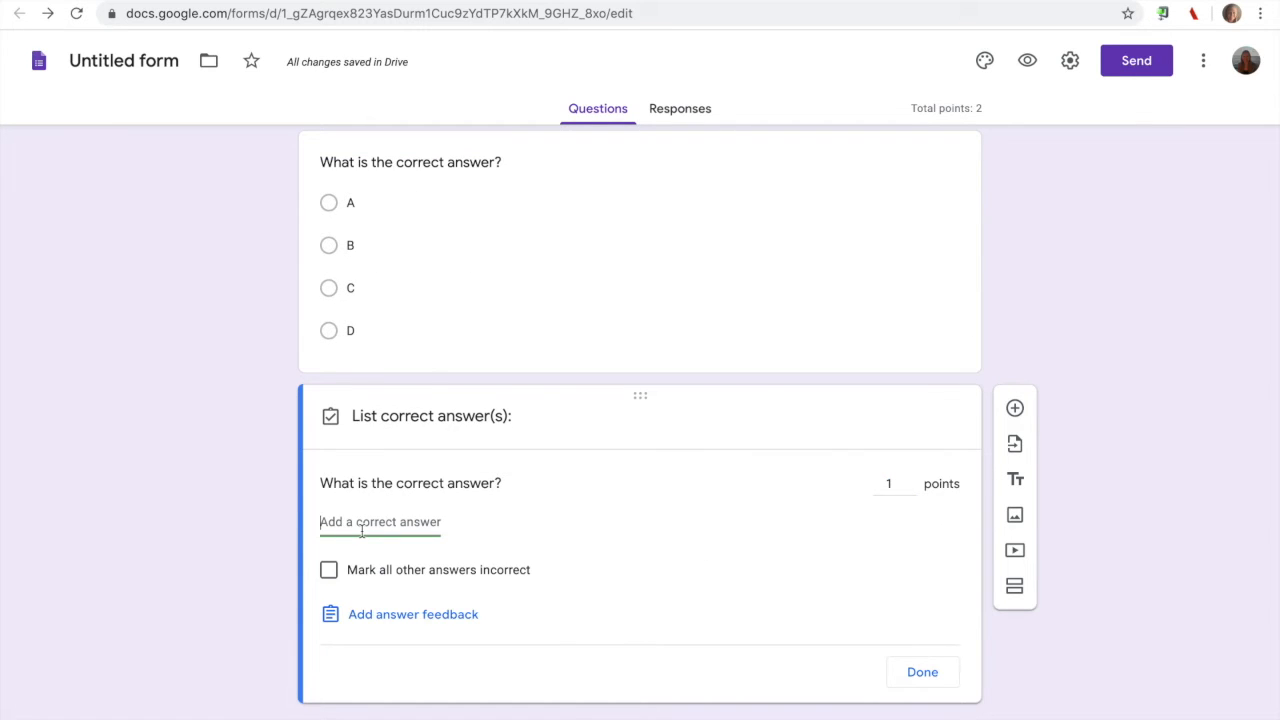
text(Answer)
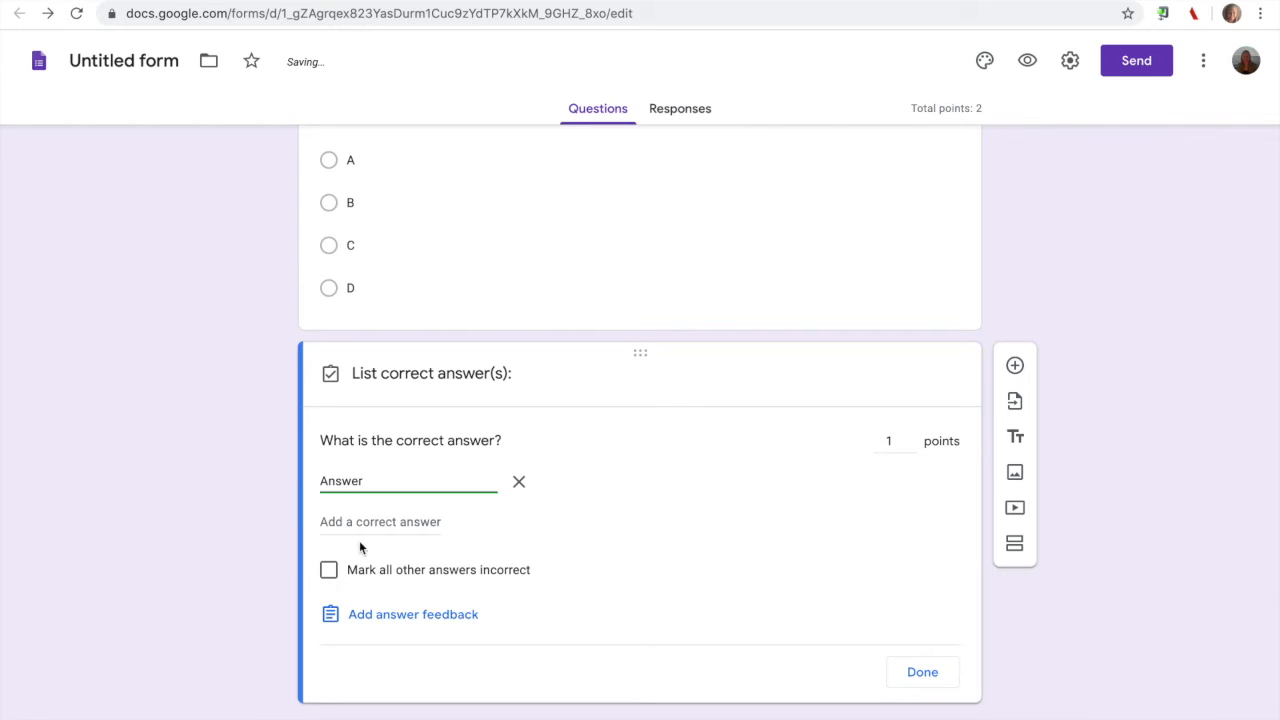
click(354, 522)
text(answer)
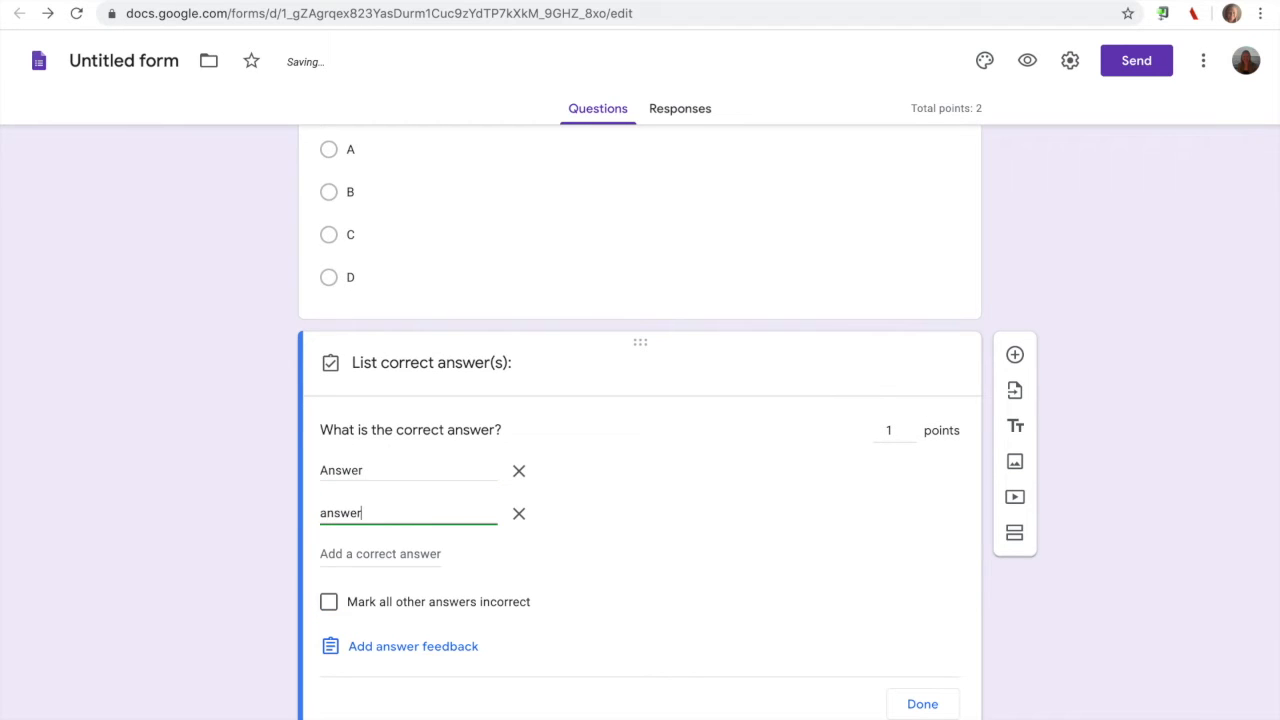
click(376, 552)
text(ans)
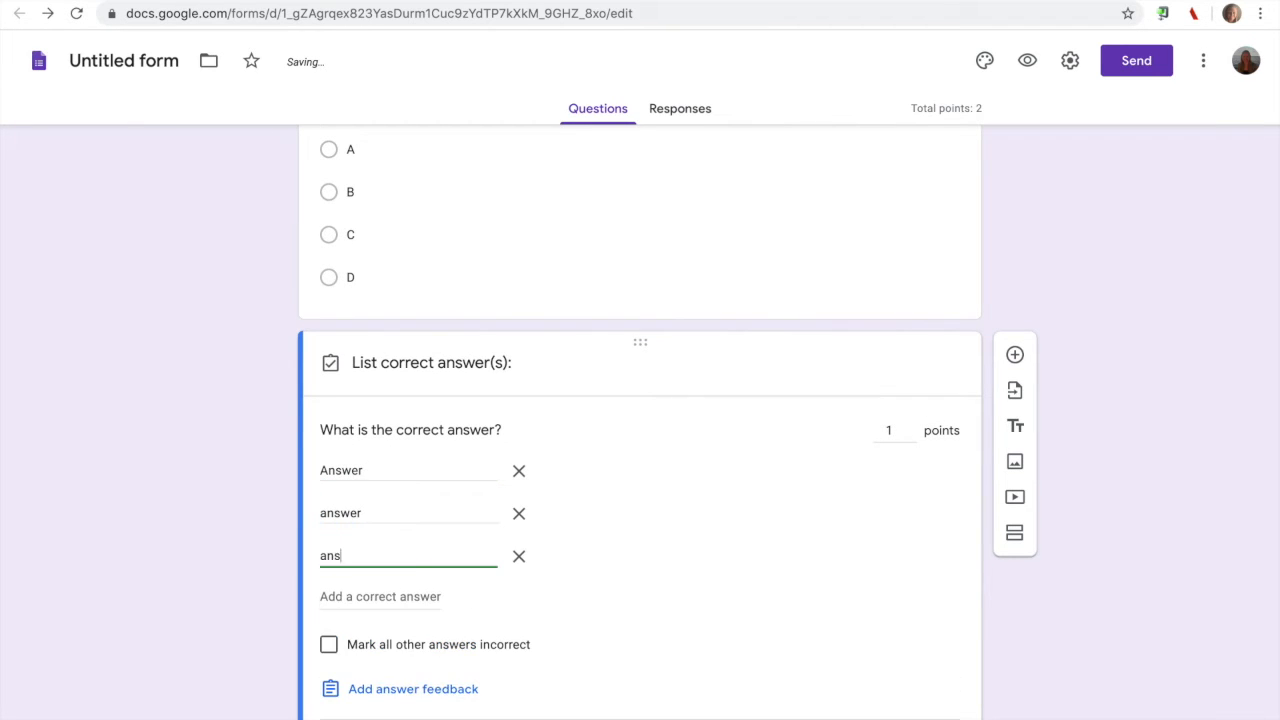
text(er)
click(329, 646)
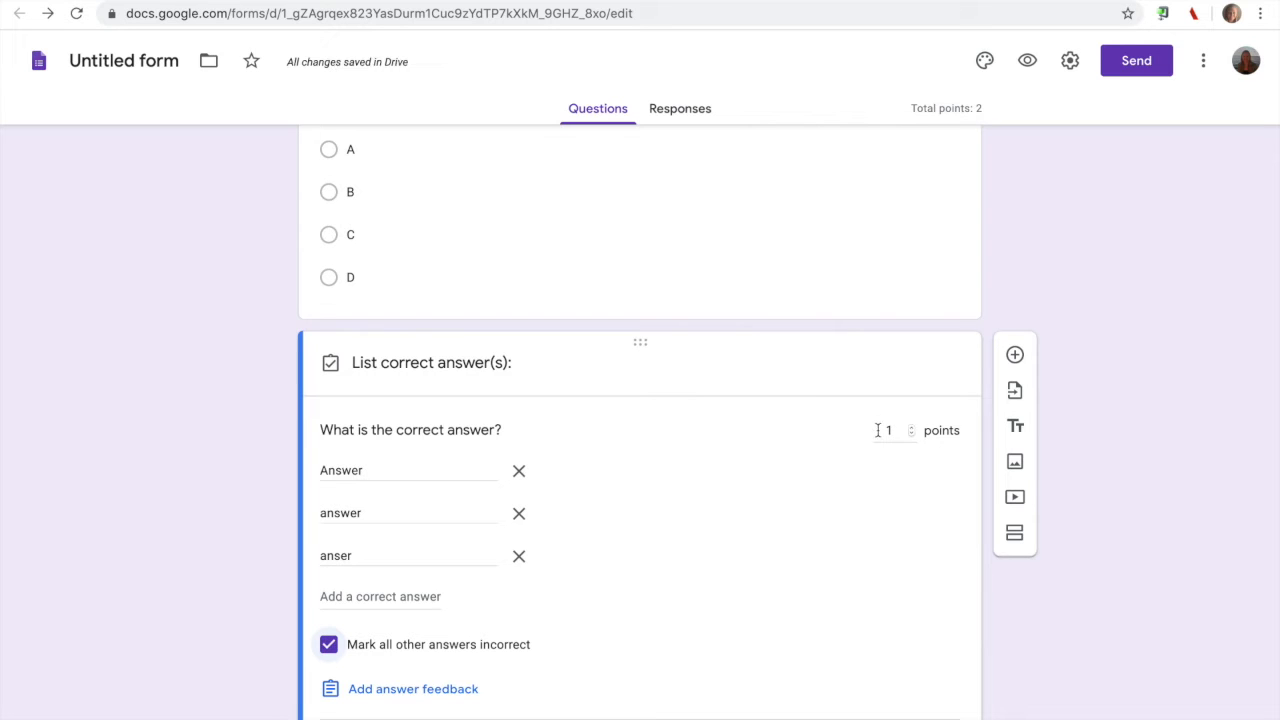
scroll(741, 425, down, 2)
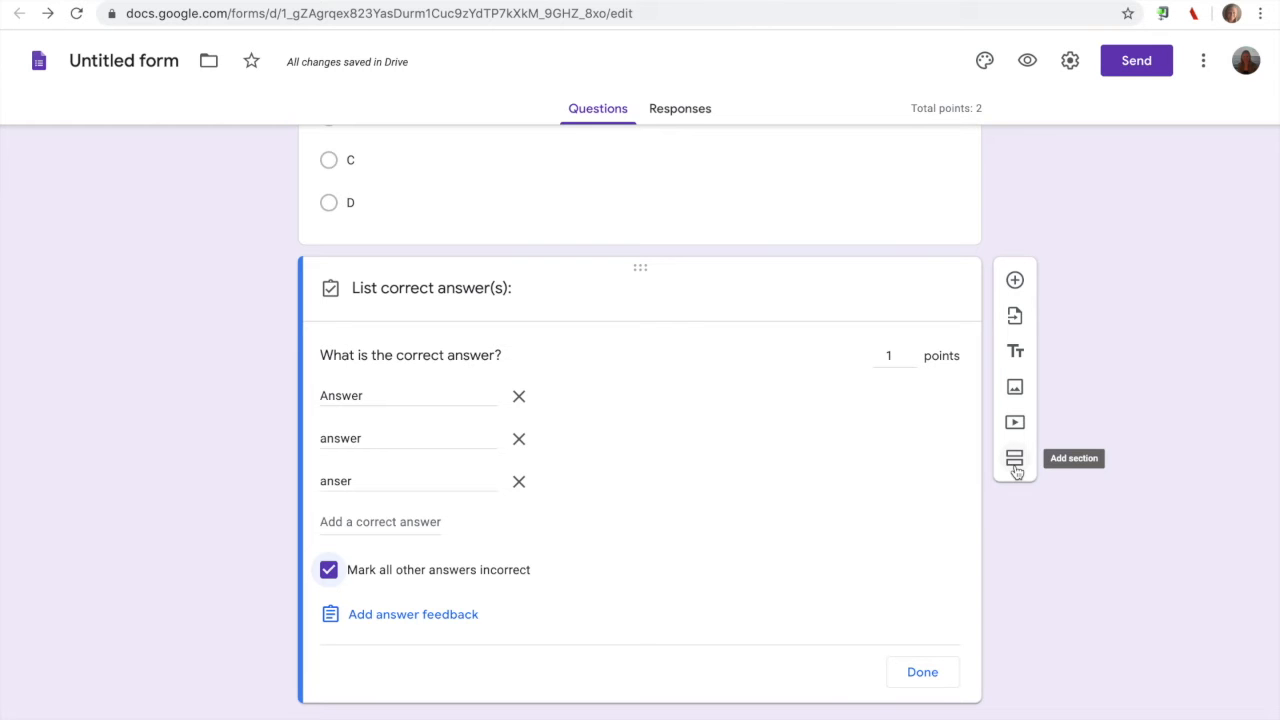
scroll(1015, 472, up, 2)
scroll(1015, 472, down, 2)
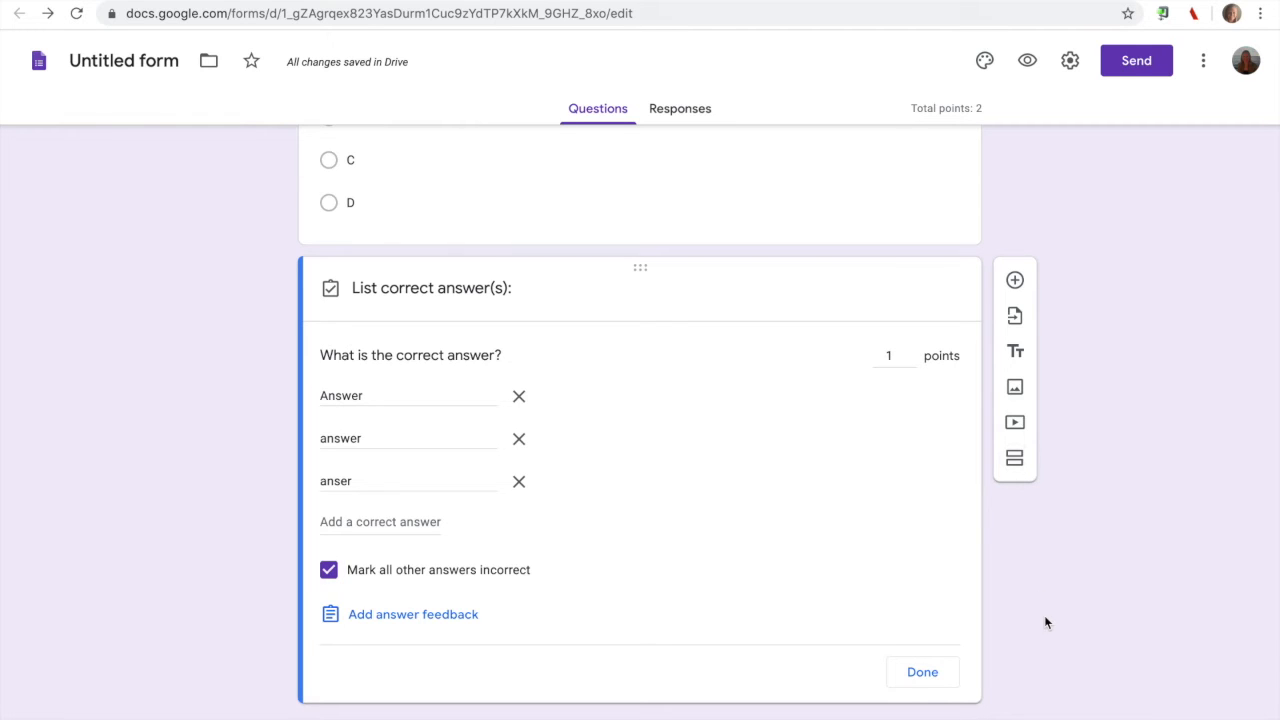
scroll(1045, 622, up, 3)
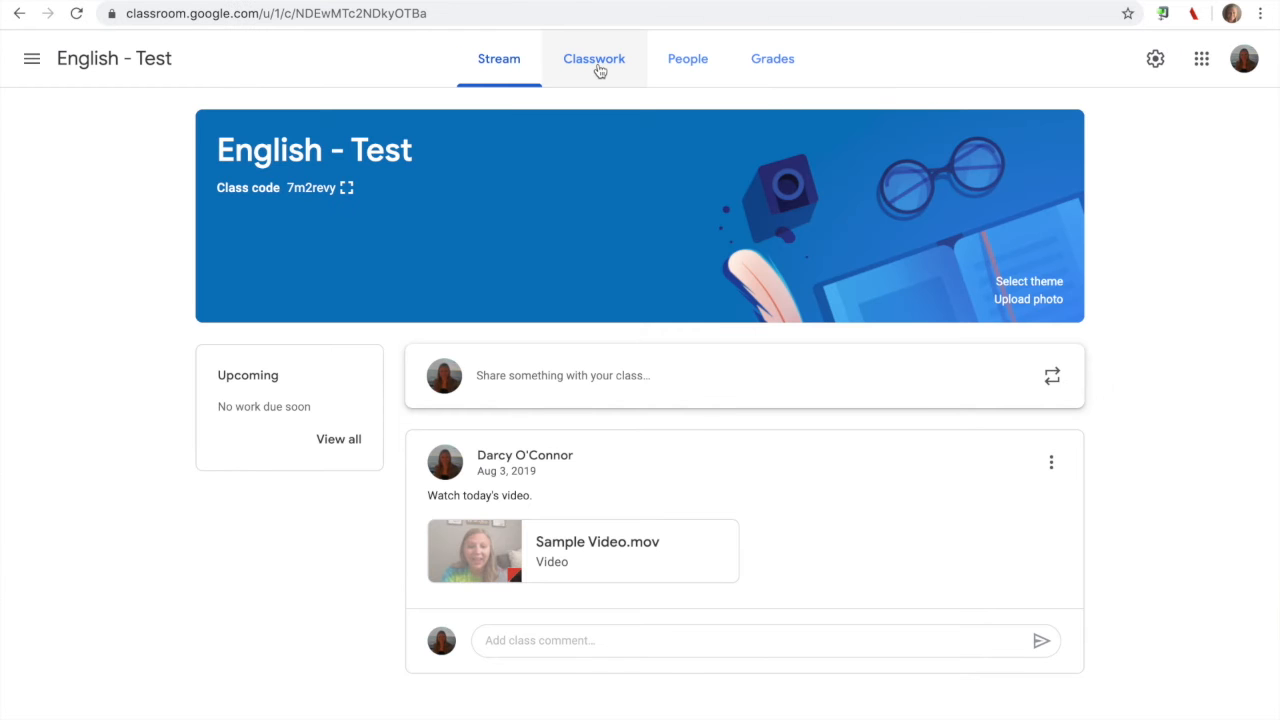
In Google Classroom, create a quiz assignment titled "Sample Quiz" for the English - Test class and remove its attached Blank Quiz.
click(599, 68)
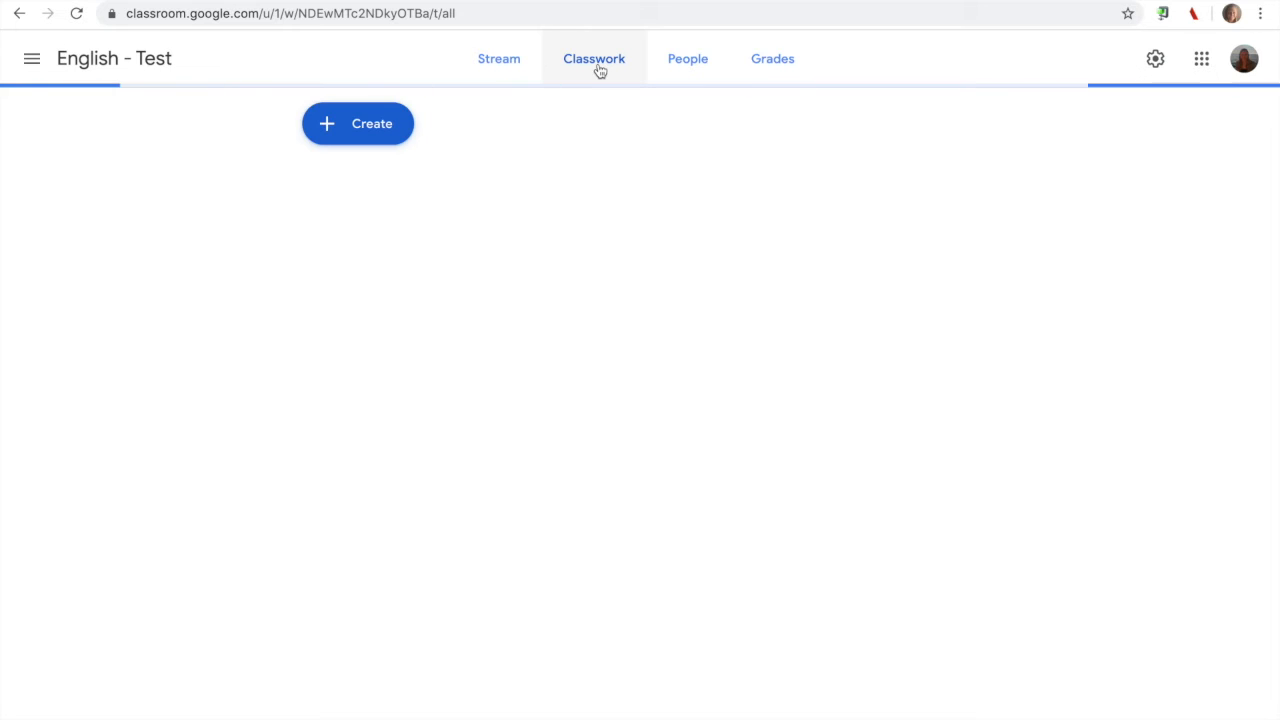
click(364, 127)
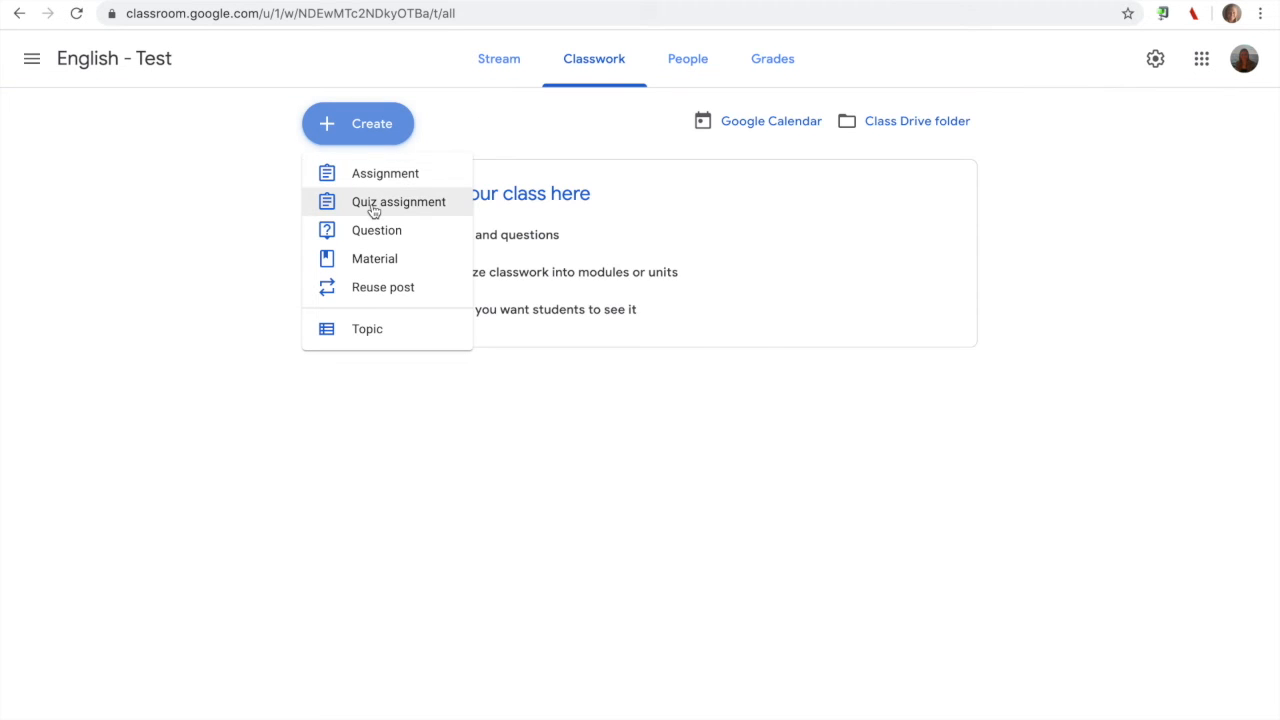
click(373, 210)
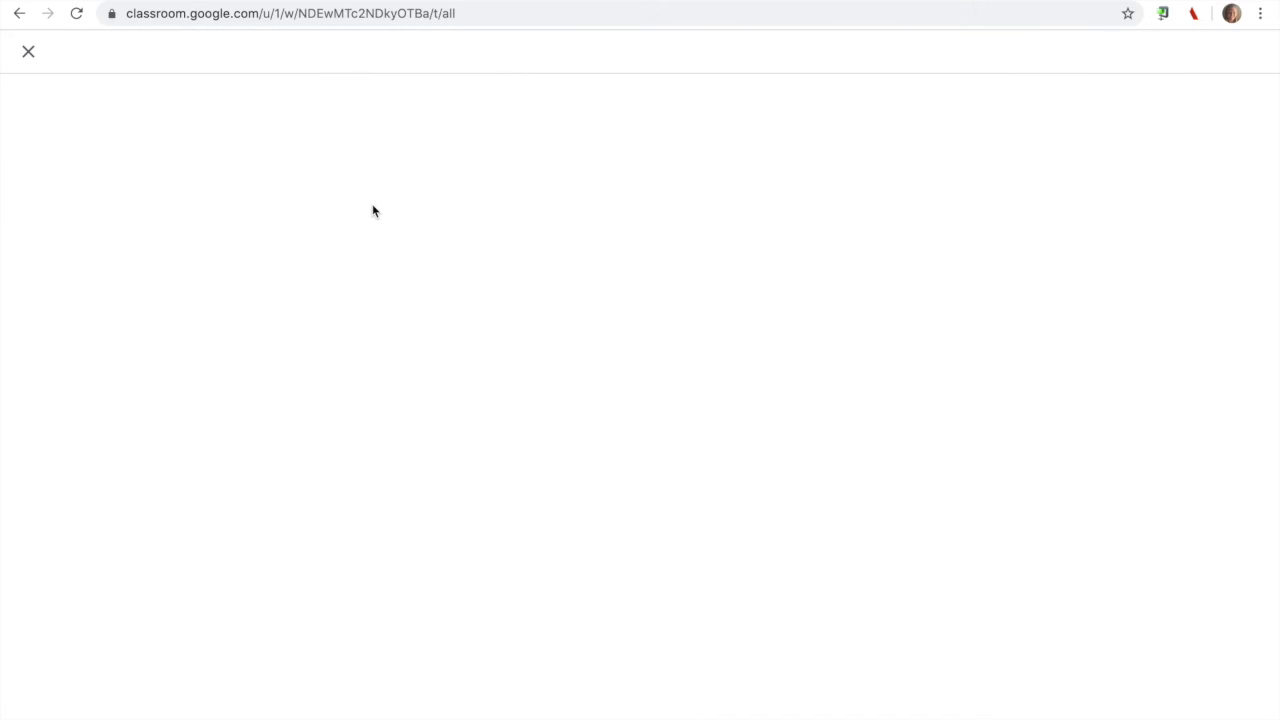
text(Sample Quiz)
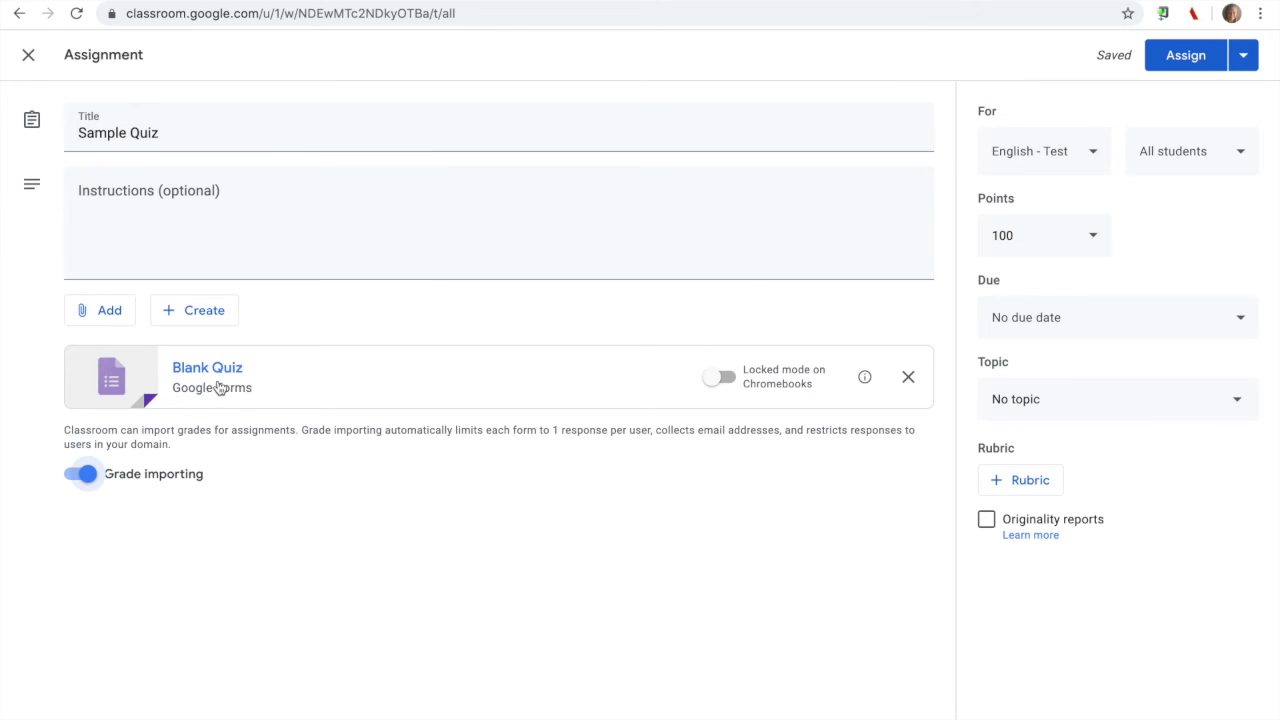
click(907, 384)
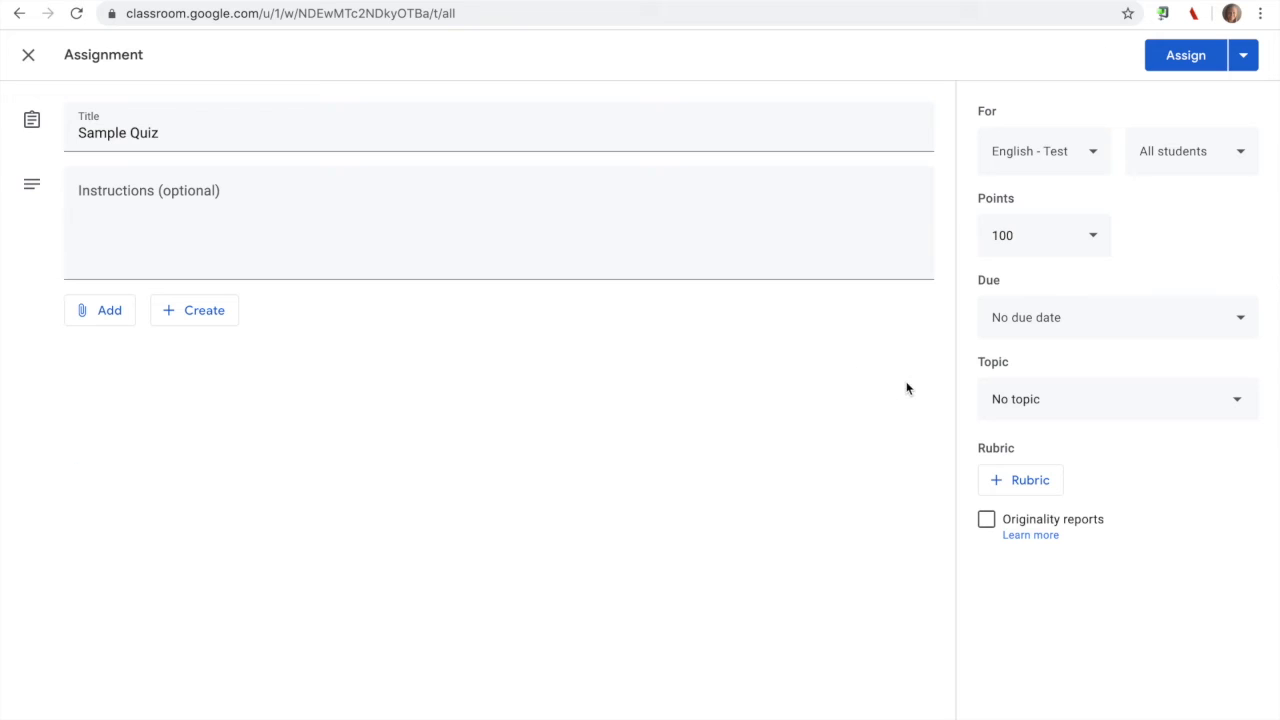
Attach the quiz form "Untitled form" from Google Drive to the Sample Quiz assignment.
click(89, 318)
click(105, 347)
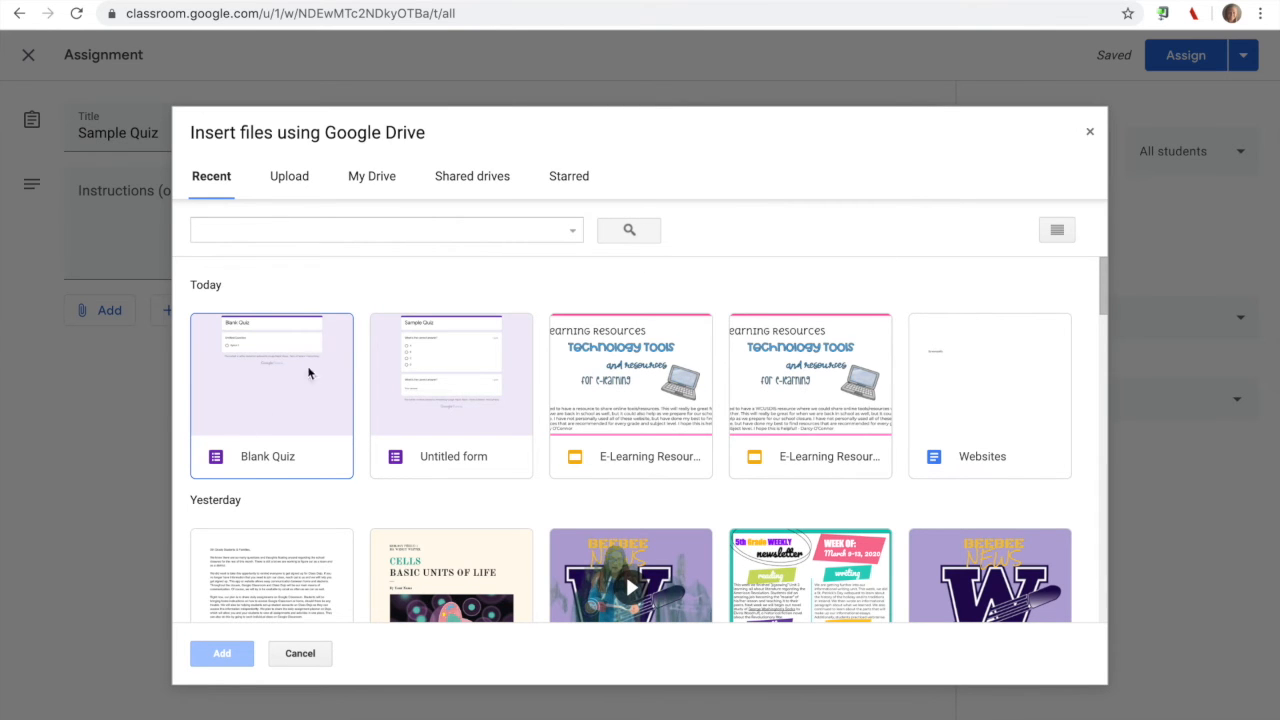
click(435, 401)
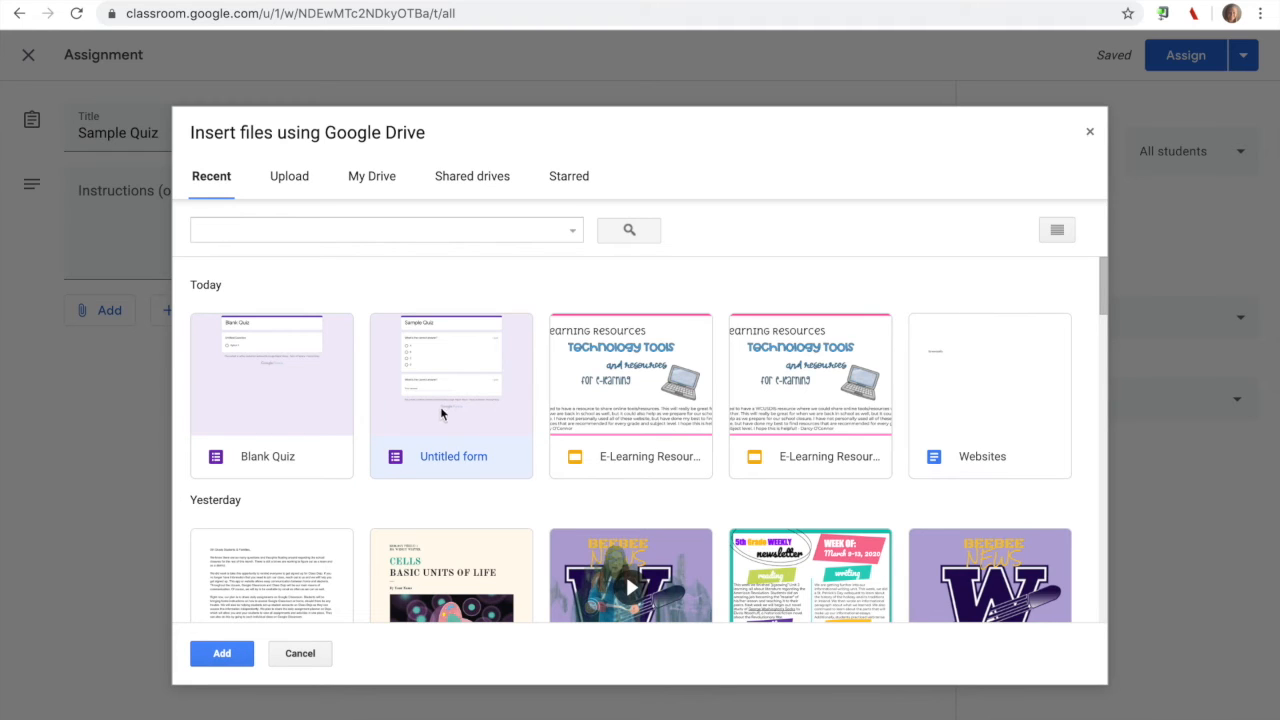
double_click(447, 419)
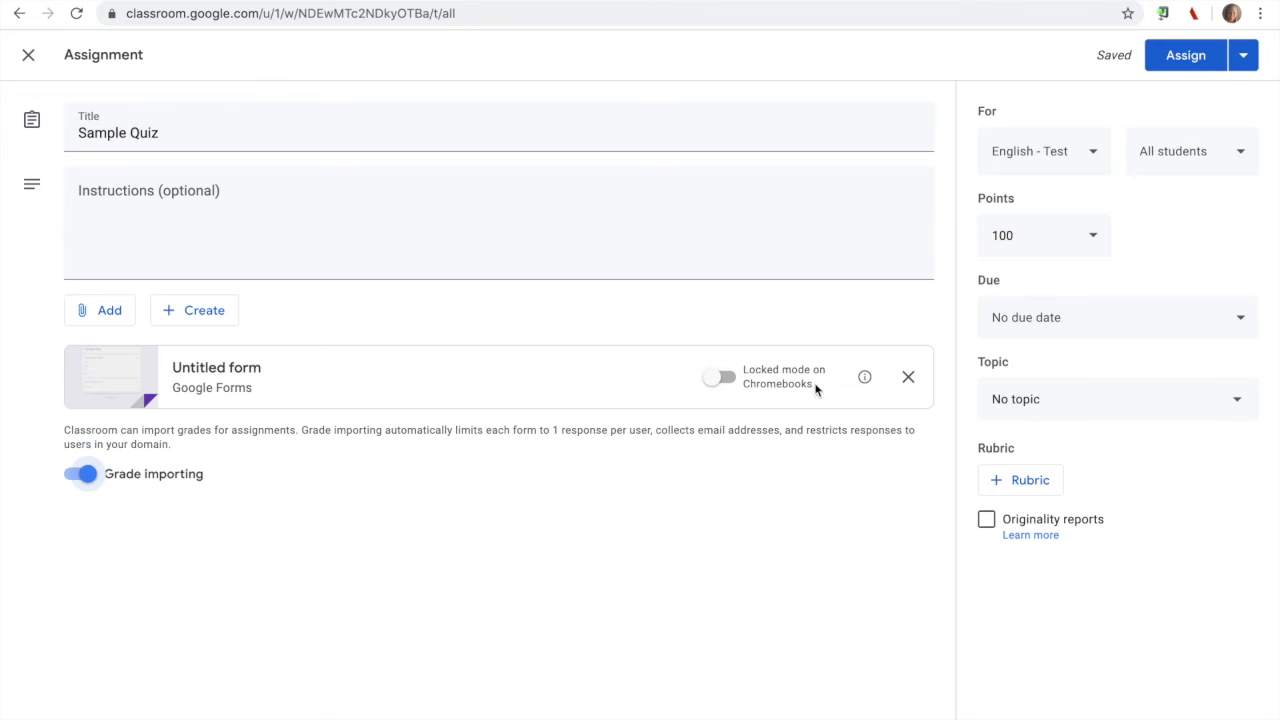
Set the assignment's points to 2.
click(1085, 150)
click(1085, 150)
click(1048, 238)
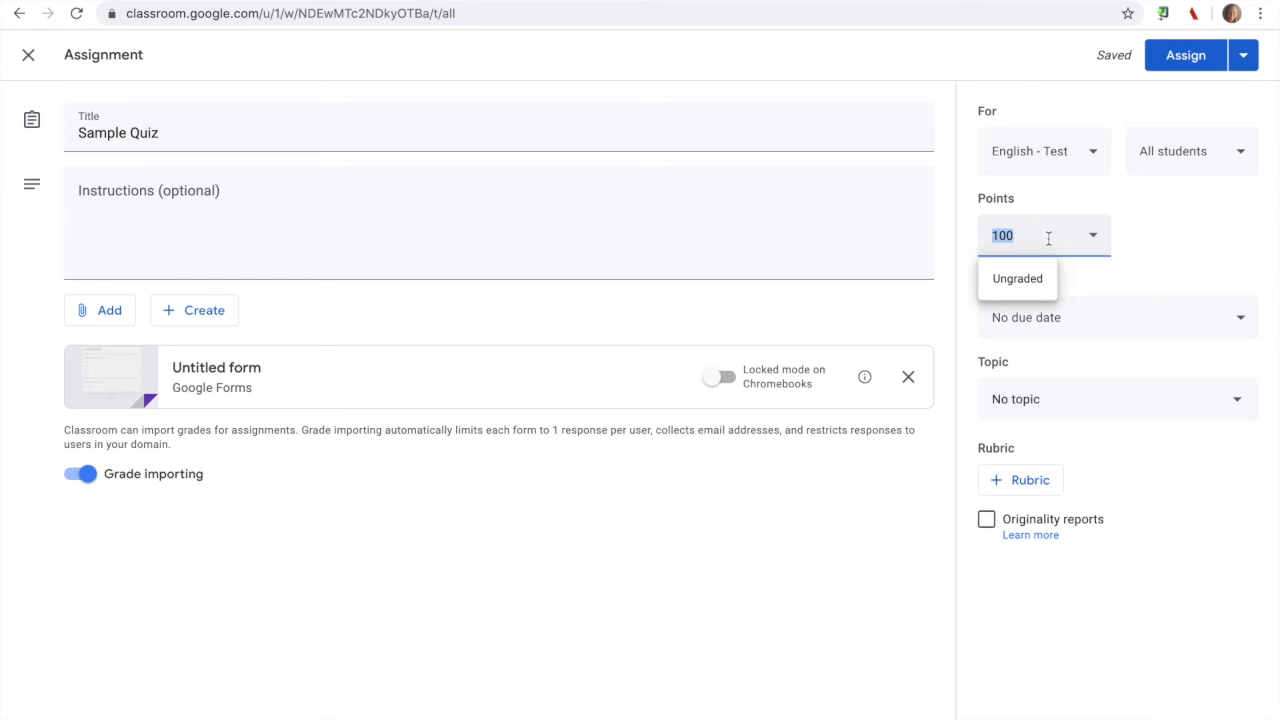
text(2)
click(1146, 260)
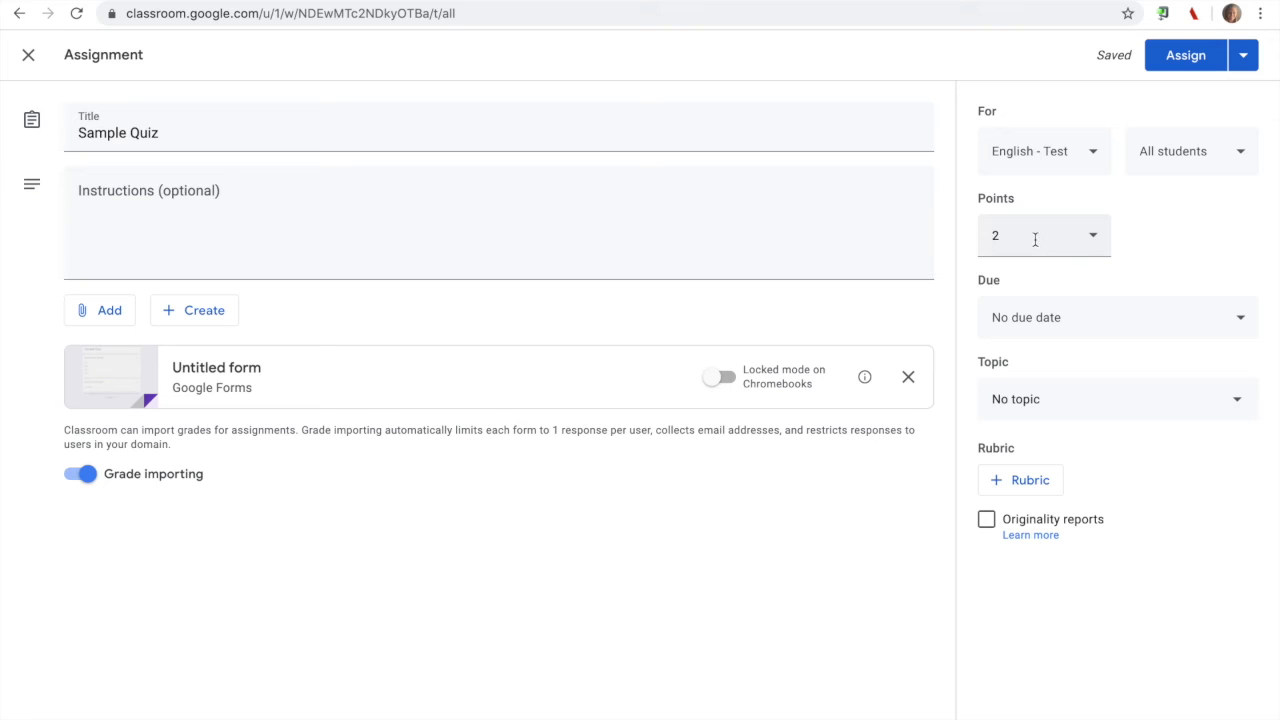
Set the due date to Mar 18, 2020 and assign the quiz to all students in the class.
click(1050, 317)
click(1054, 385)
click(1103, 527)
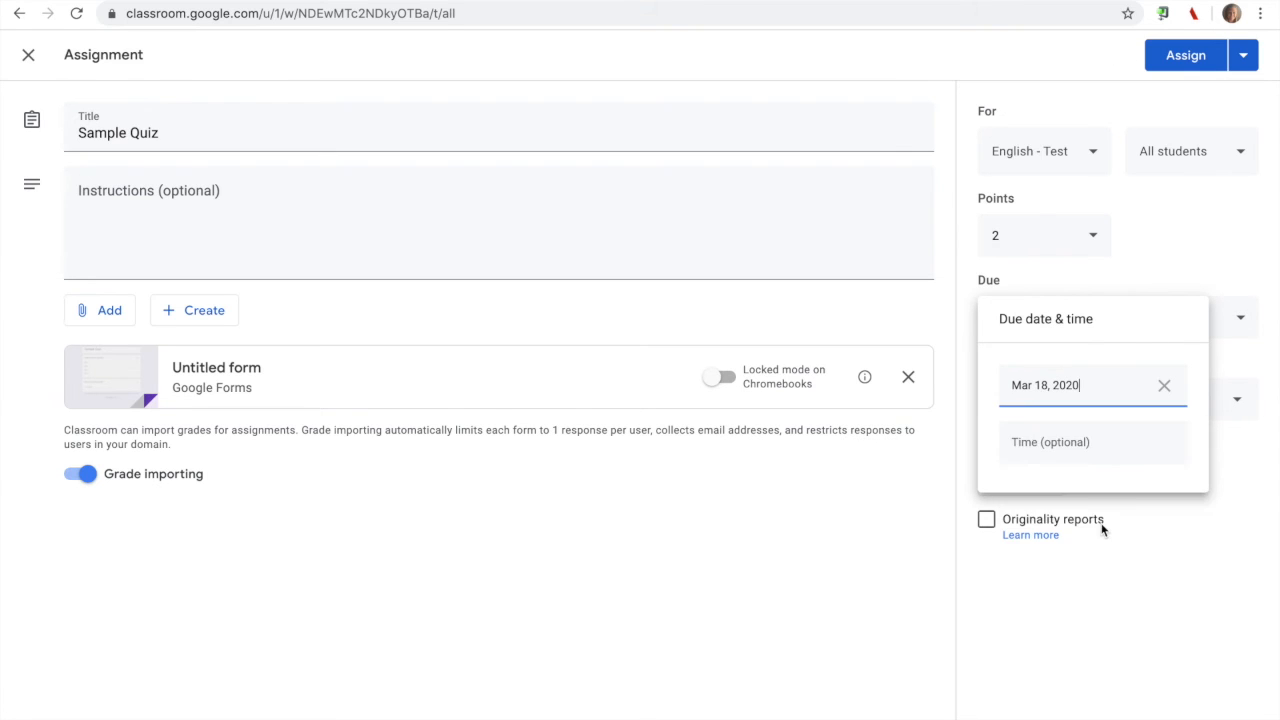
click(1210, 533)
click(1092, 410)
click(1140, 540)
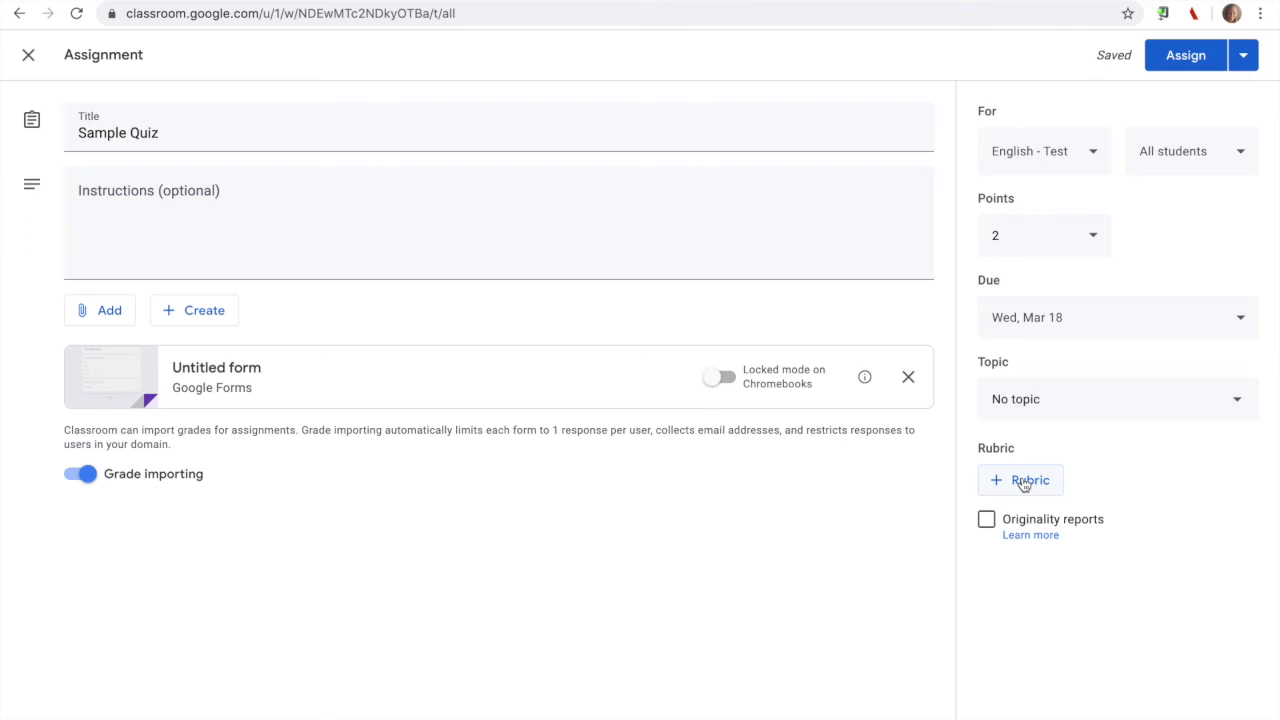
click(1170, 62)
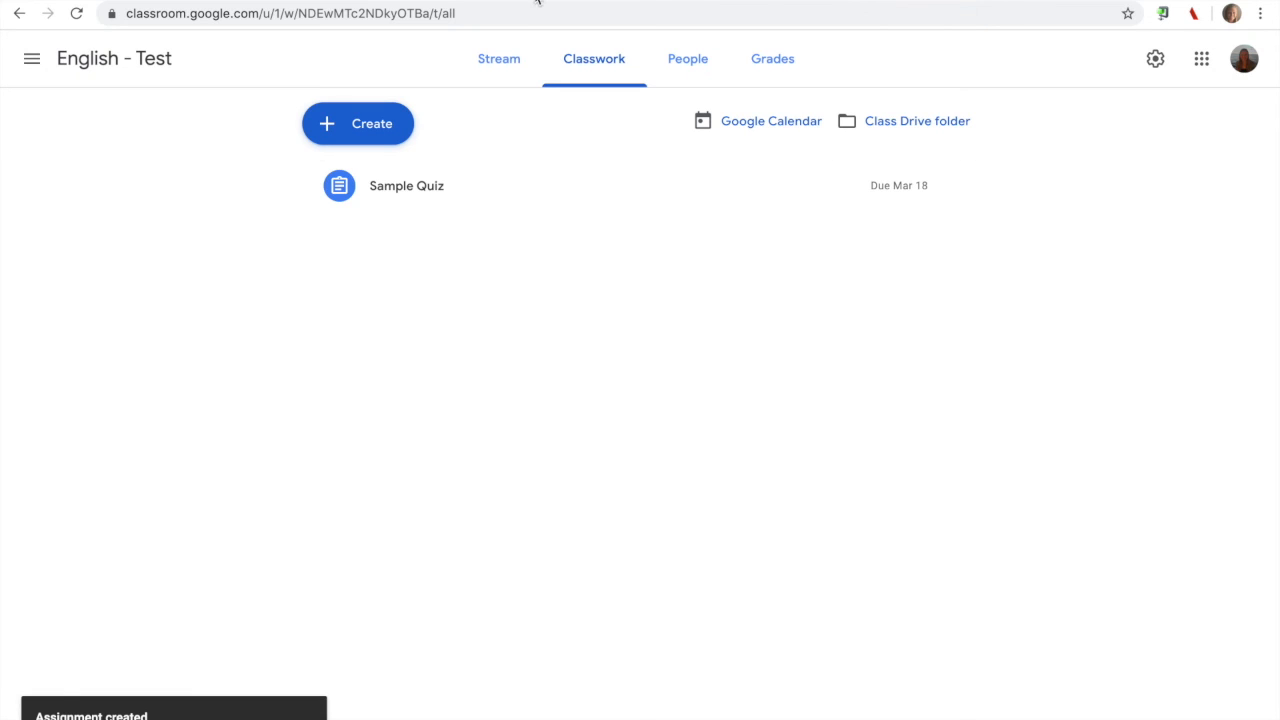
Expand the posted Sample Quiz assignment and open its attached Google Form.
click(414, 180)
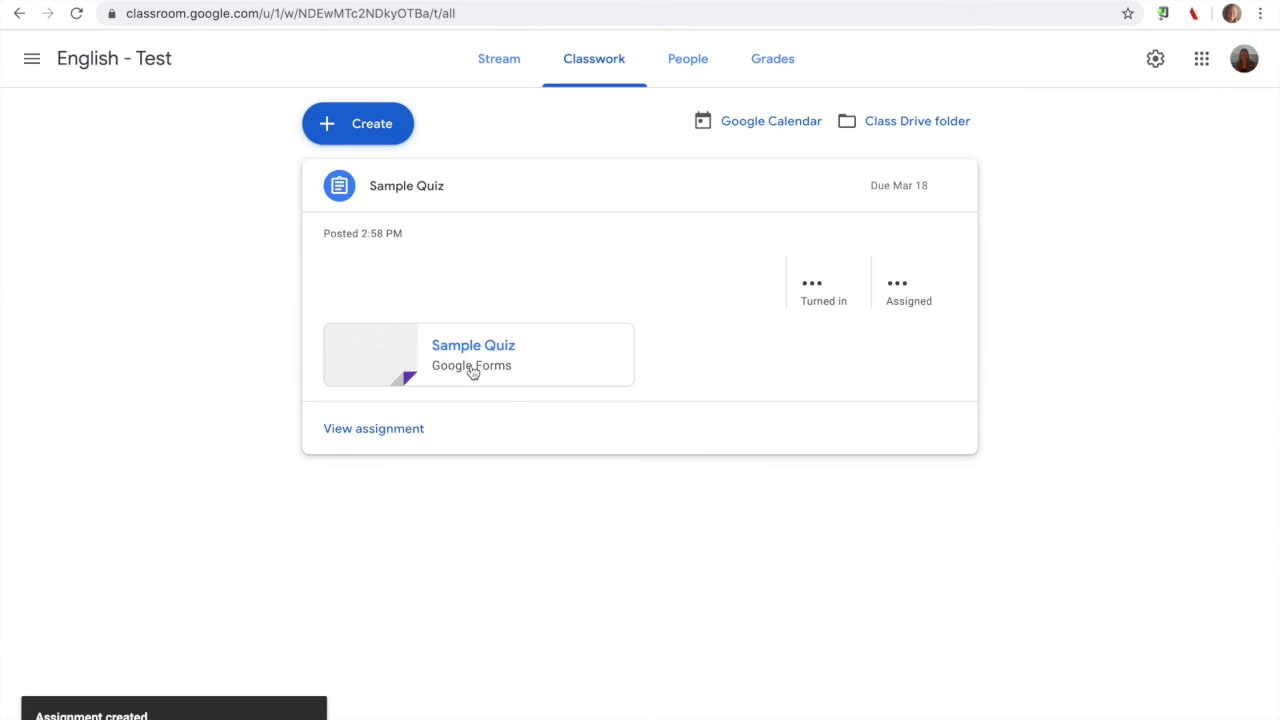
click(434, 357)
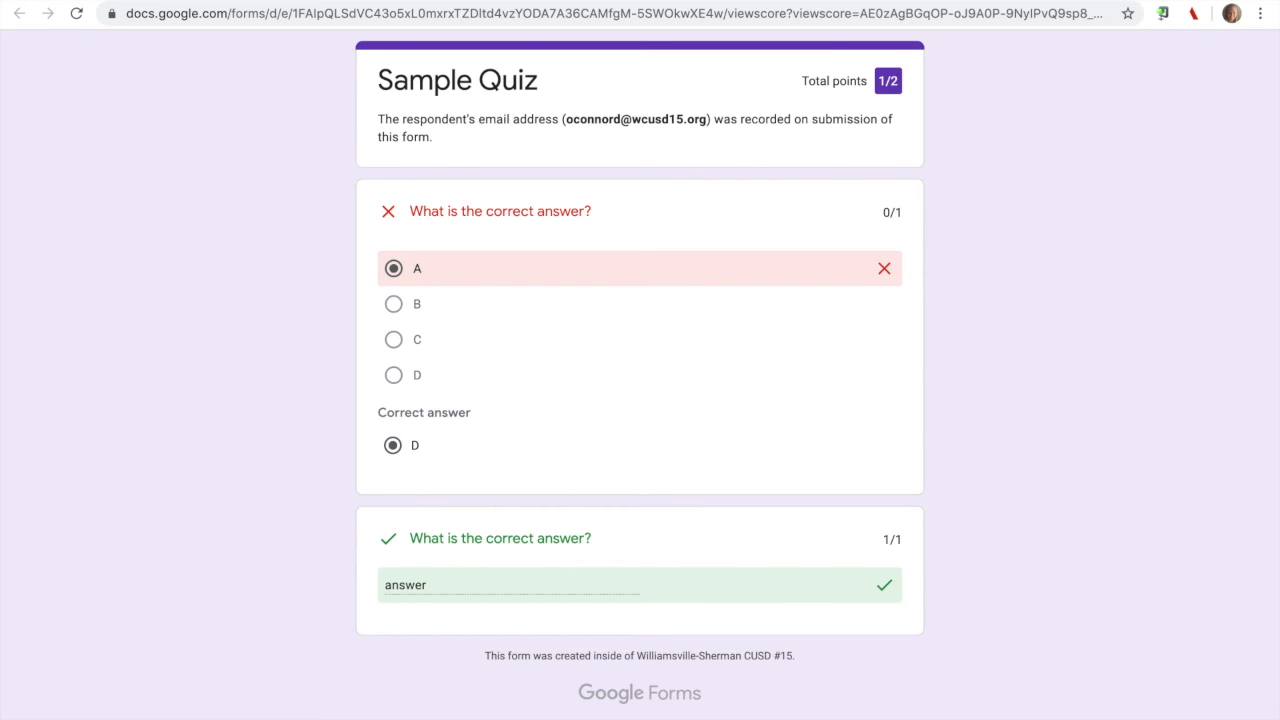
Switch to the quiz's Google Forms editor and review the submitted responses question by question, through both questions.
click(402, 1)
click(580, 1)
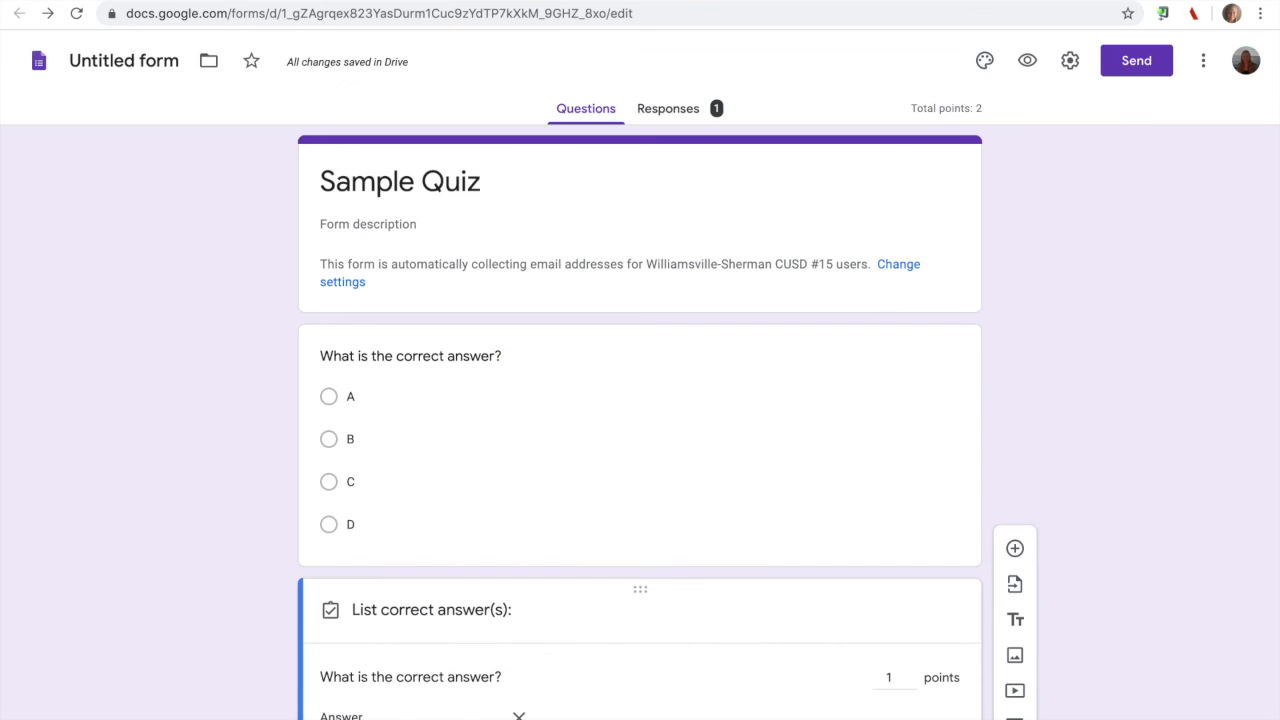
click(691, 117)
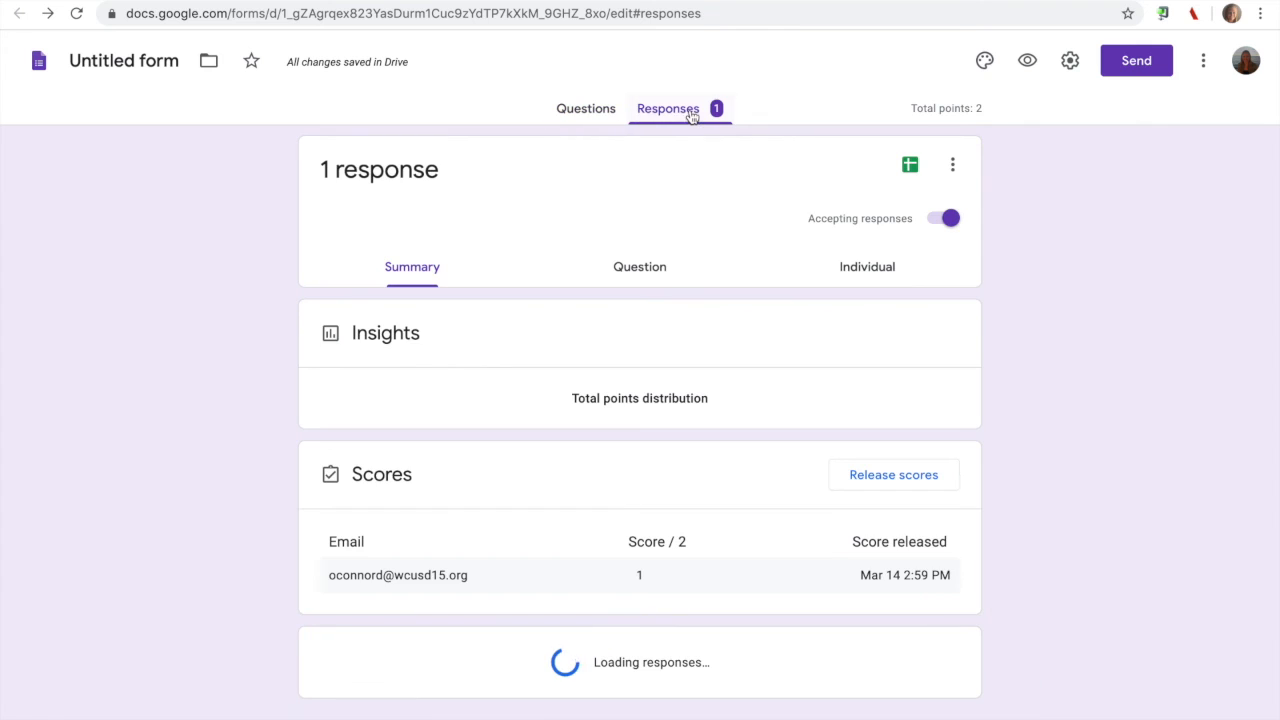
click(650, 276)
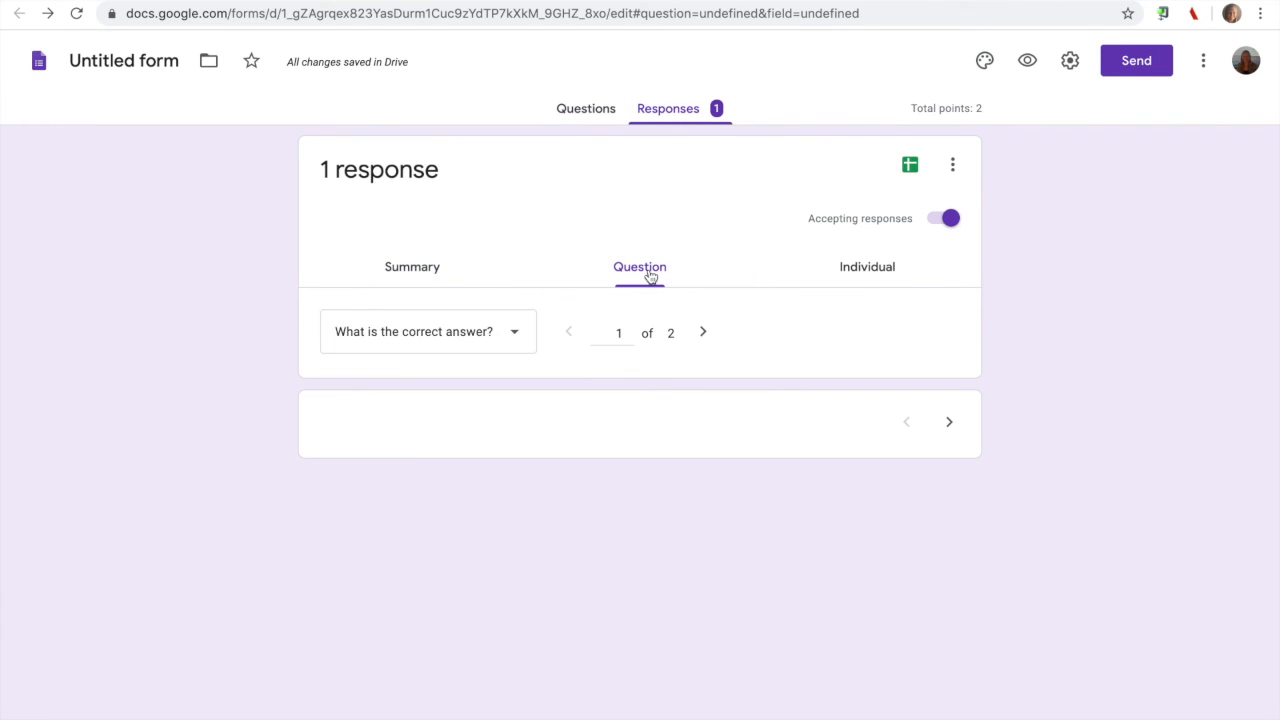
scroll(650, 277, down, 1)
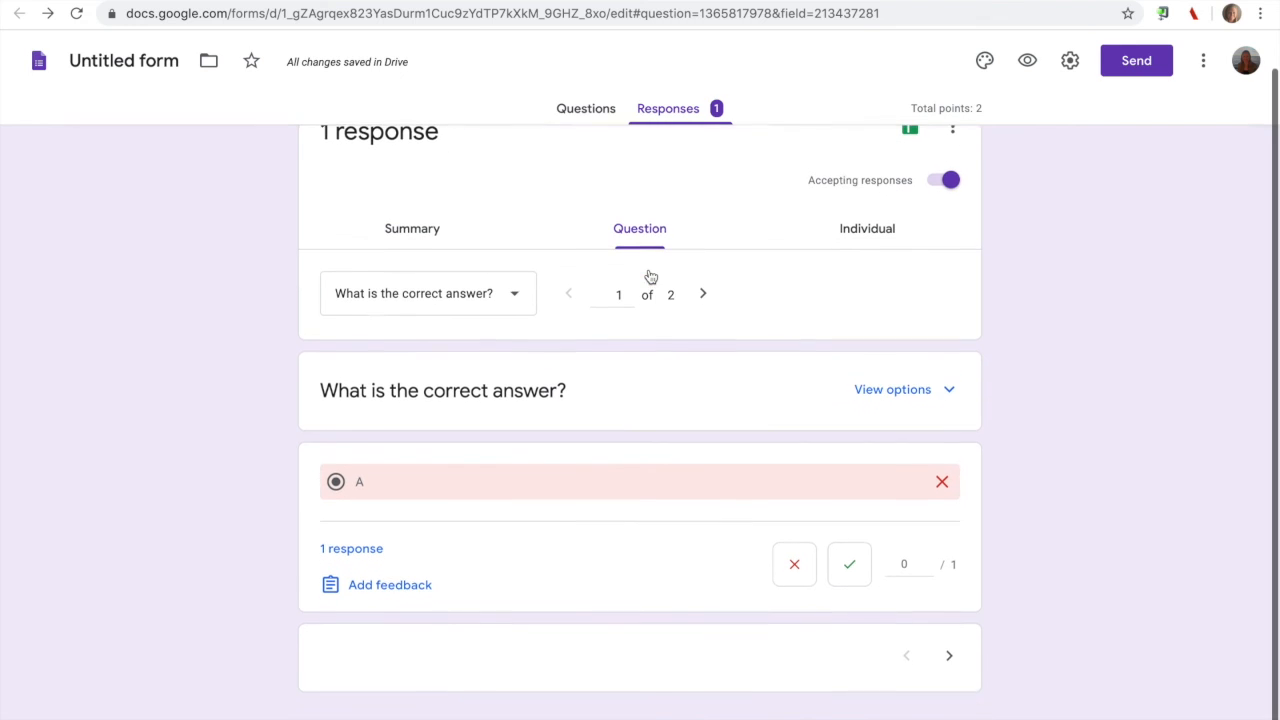
click(701, 294)
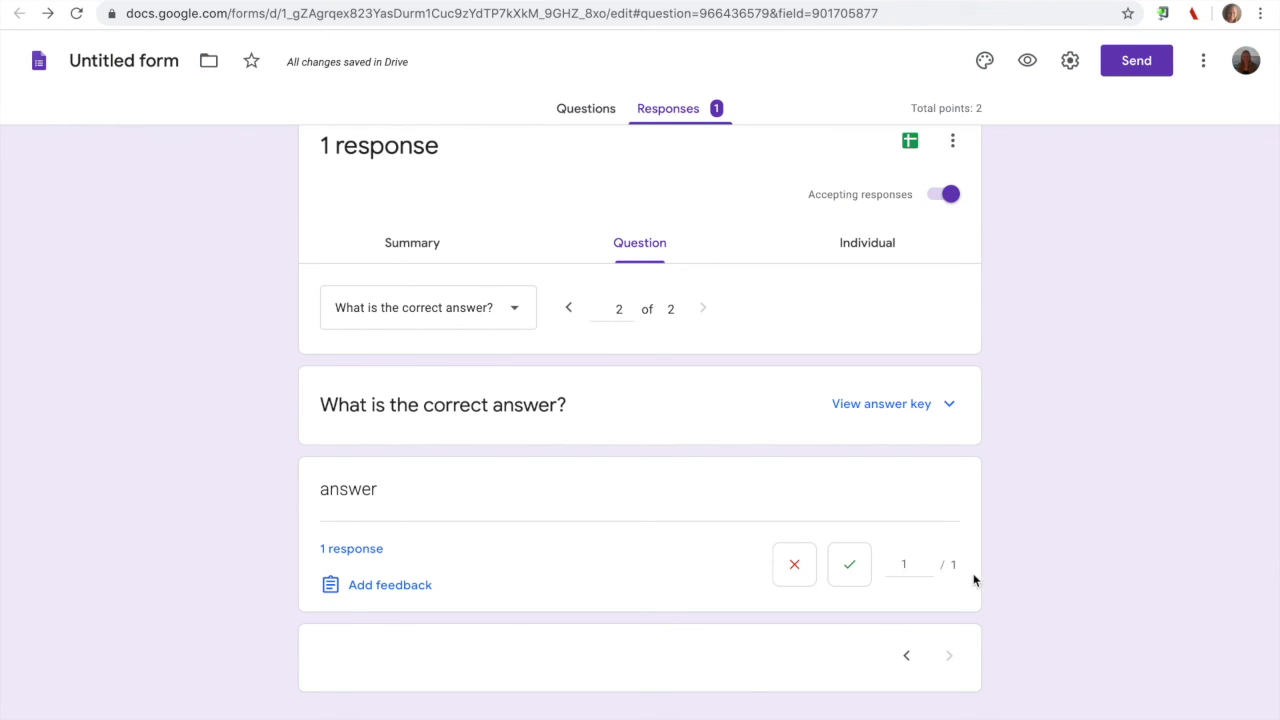
scroll(979, 517, down, 2)
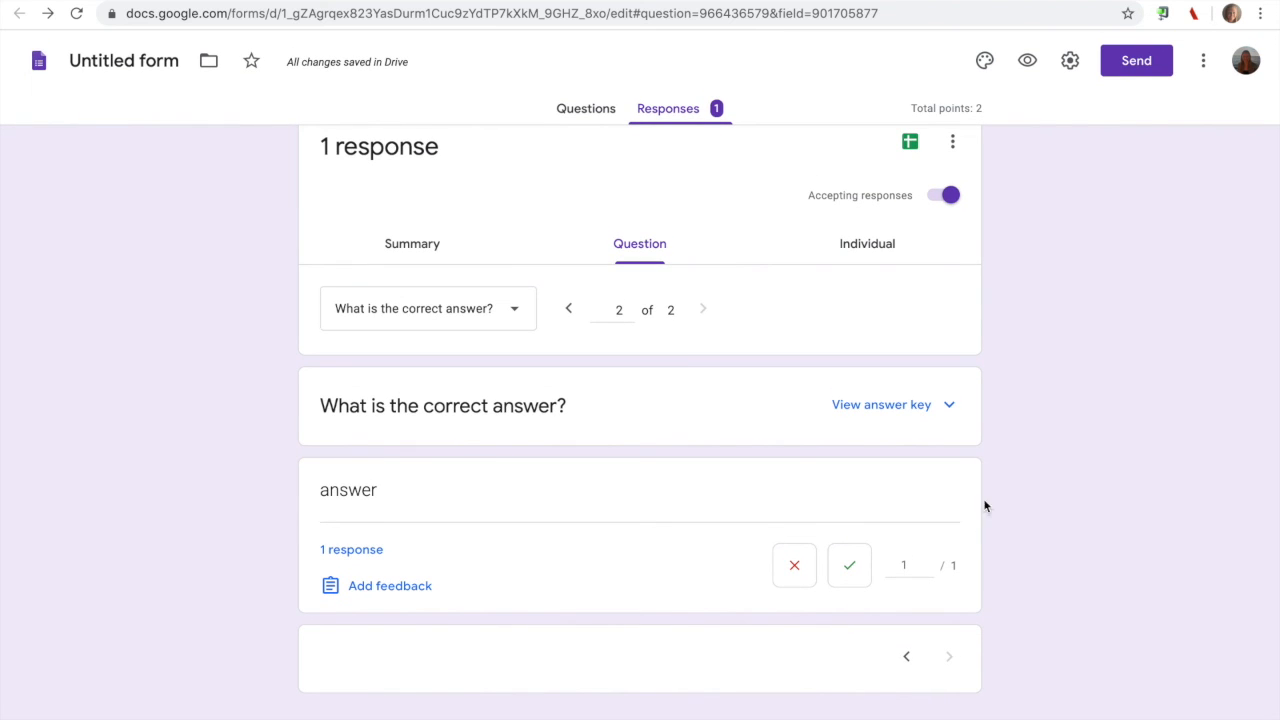
scroll(997, 351, down, 1)
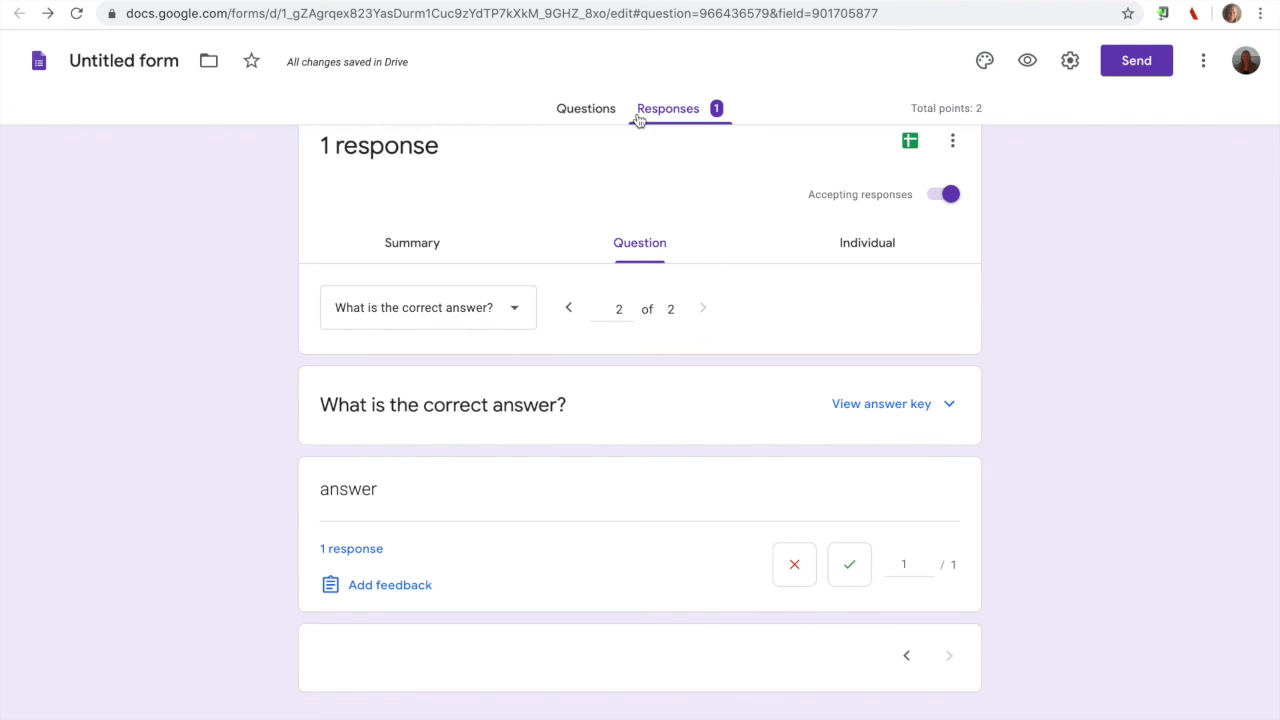
Switch back to Google Classroom and view the student work for the Sample Quiz assignment.
click(552, 4)
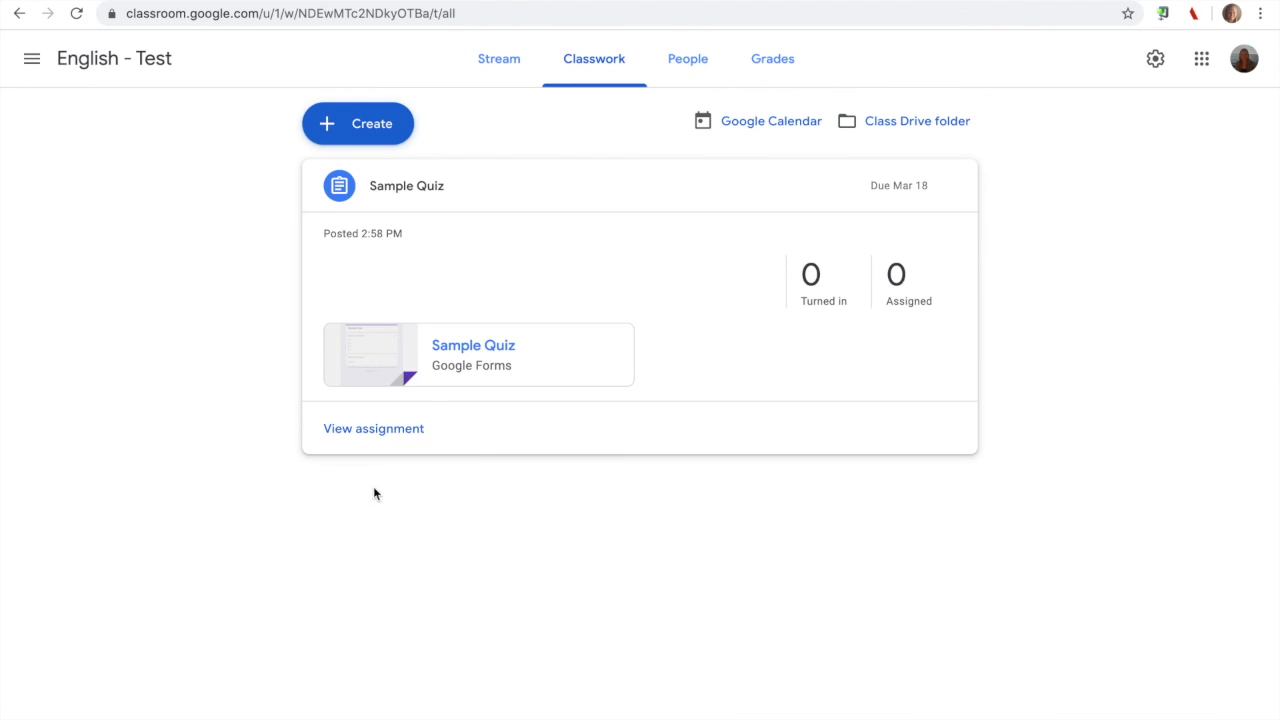
click(376, 428)
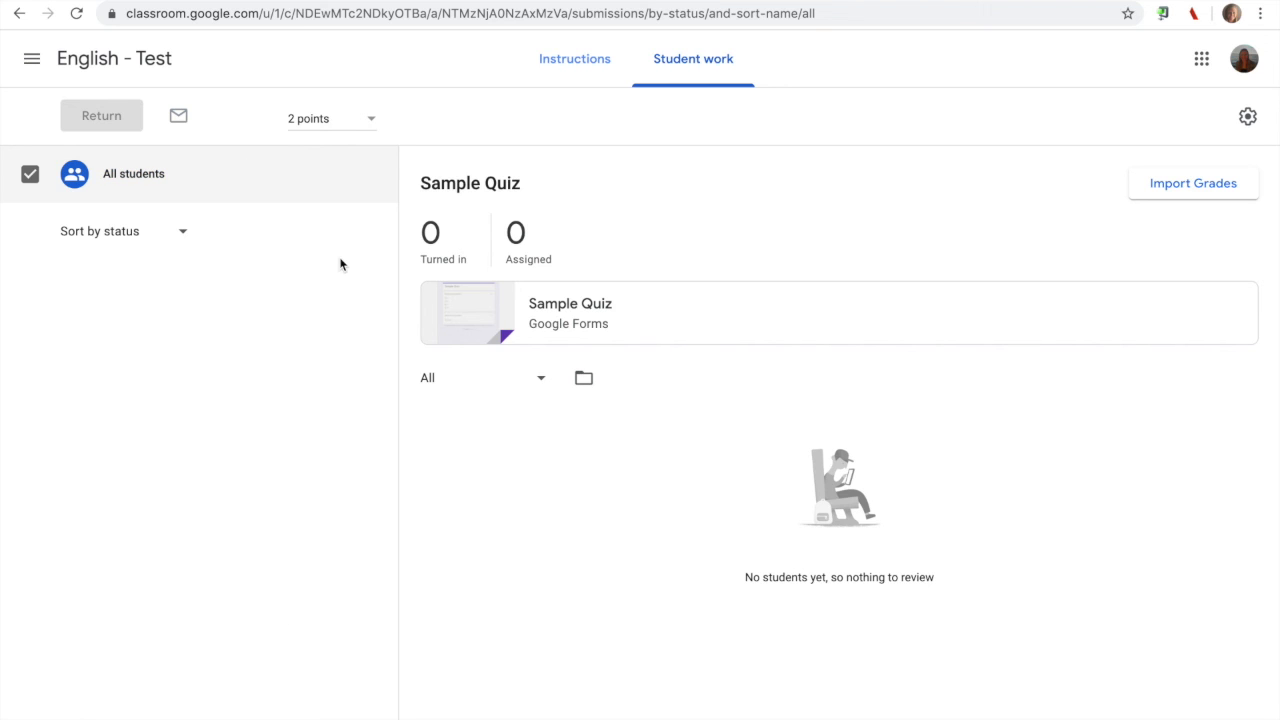
mouse_move(257, 715)
mouse_move(190, 22)
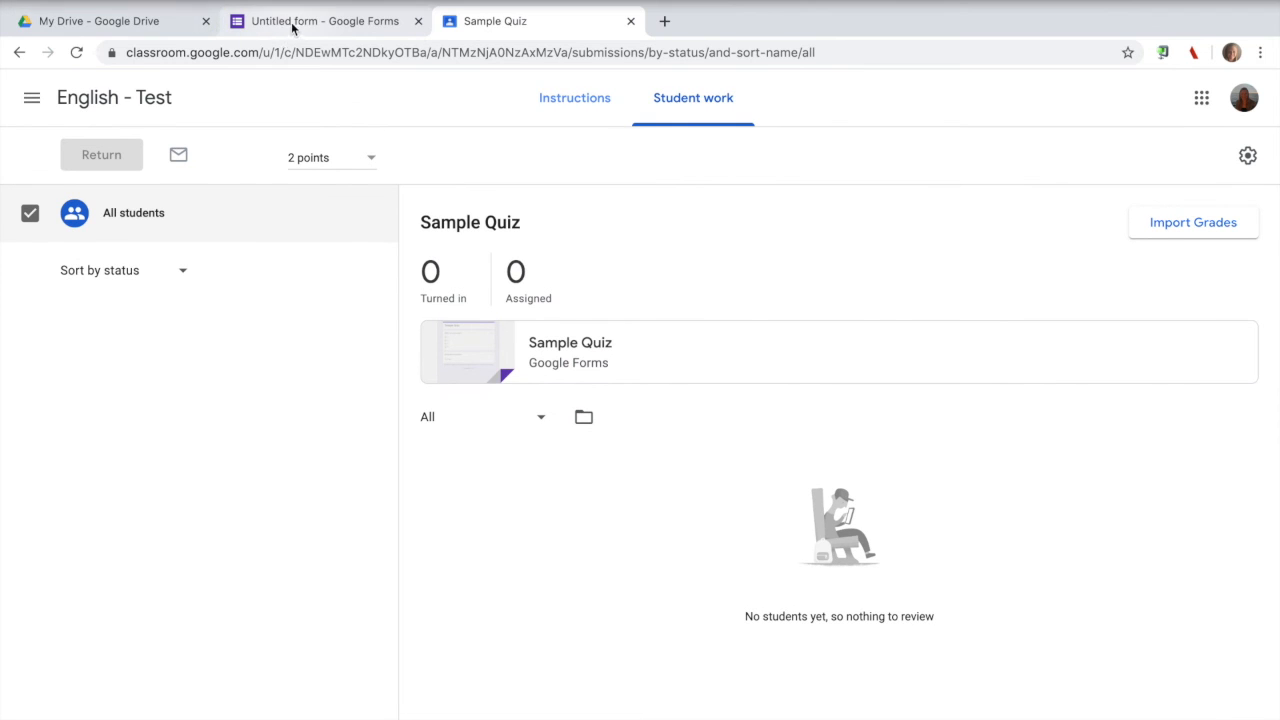